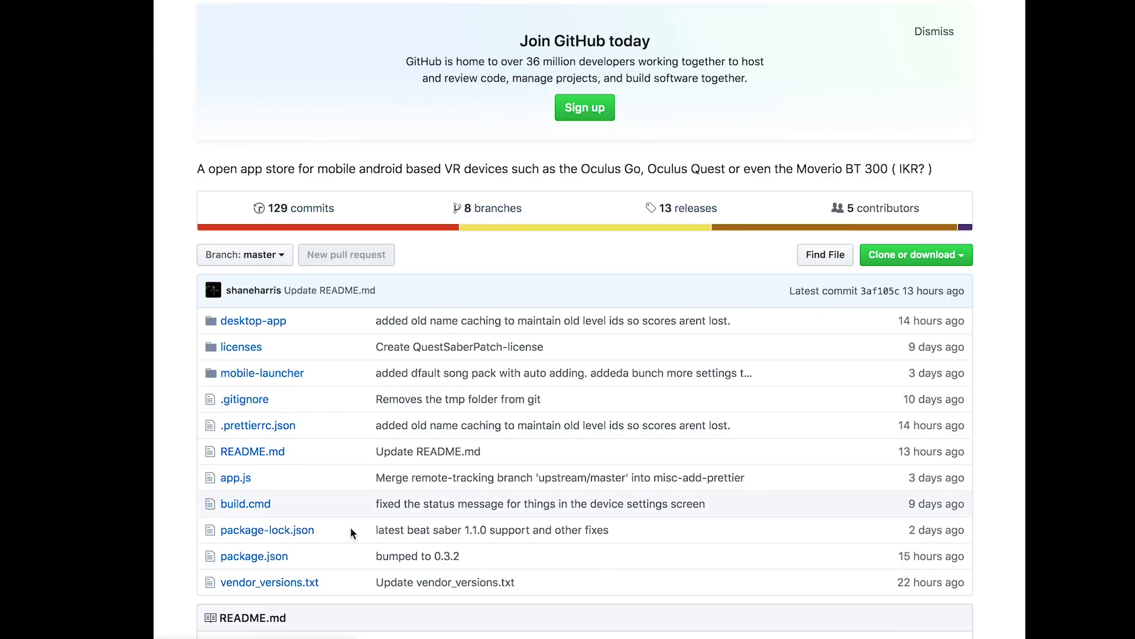
Download SideQuest-mac-x64.tar.gz from the latest 0.3.2 release on SideQuest's GitHub releases page
scroll(541, 413, "down", 10)
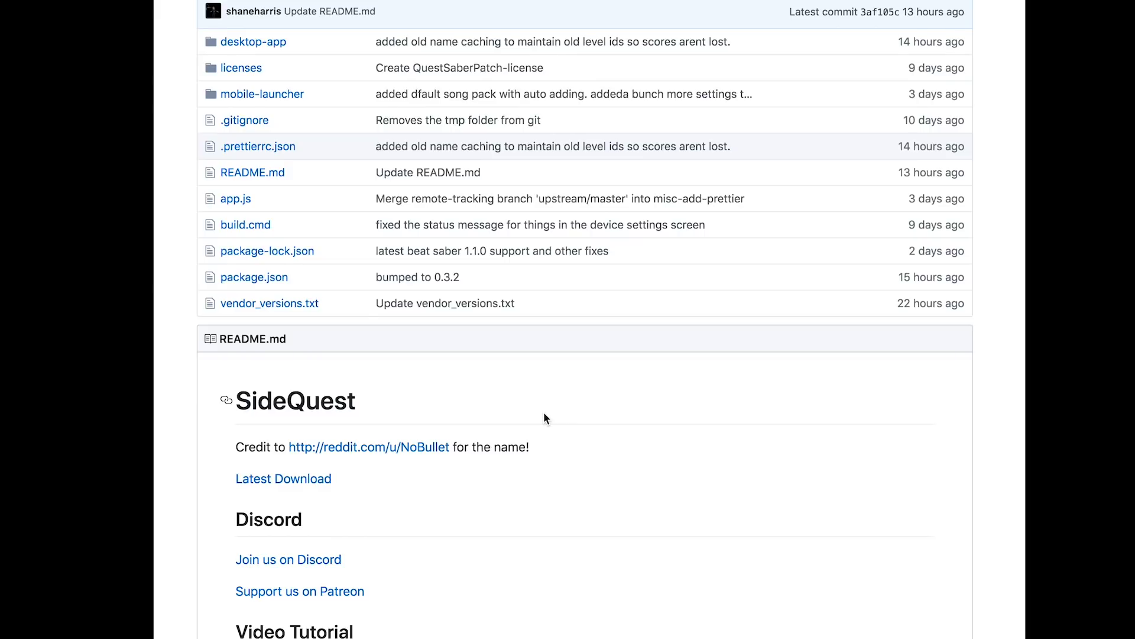
scroll(544, 418, "up", 9)
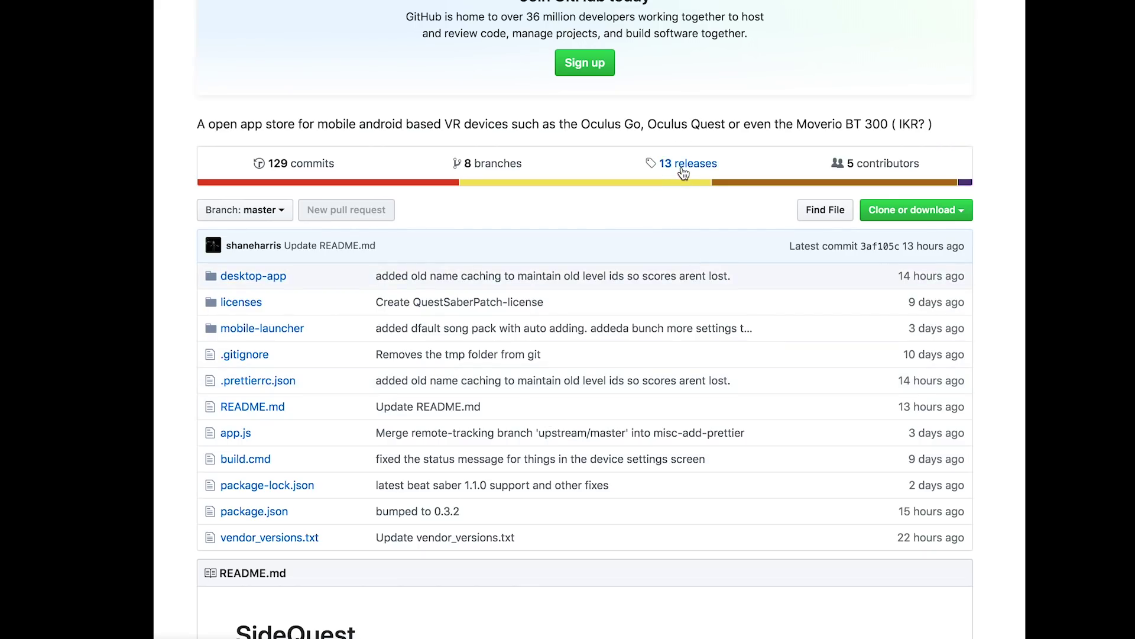
left_click(684, 172)
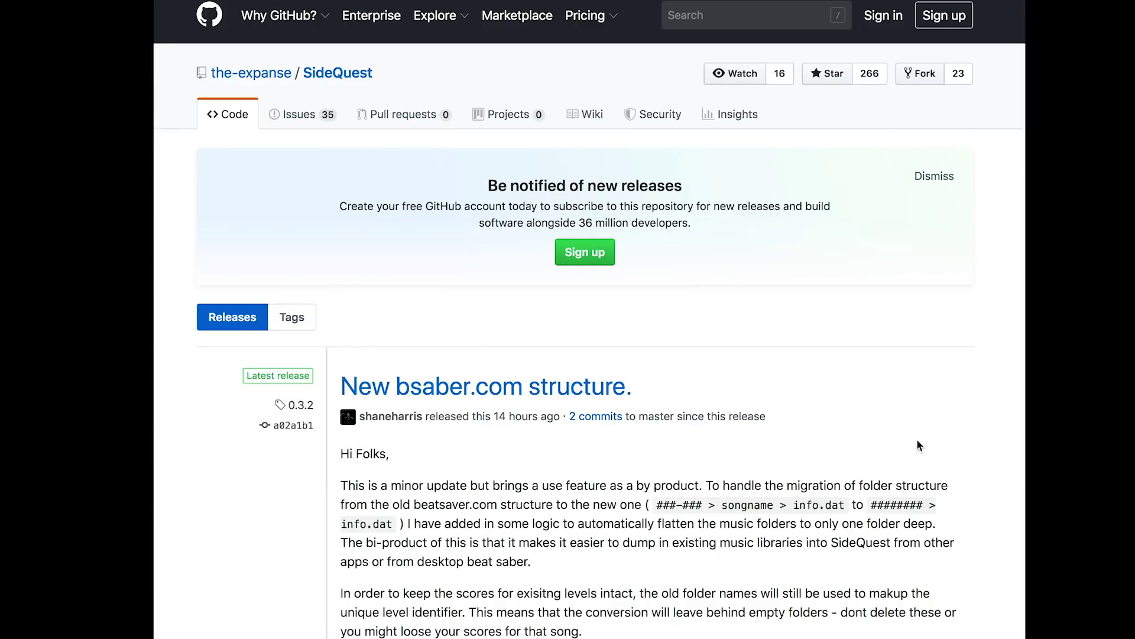
scroll(1010, 455, "down", 5)
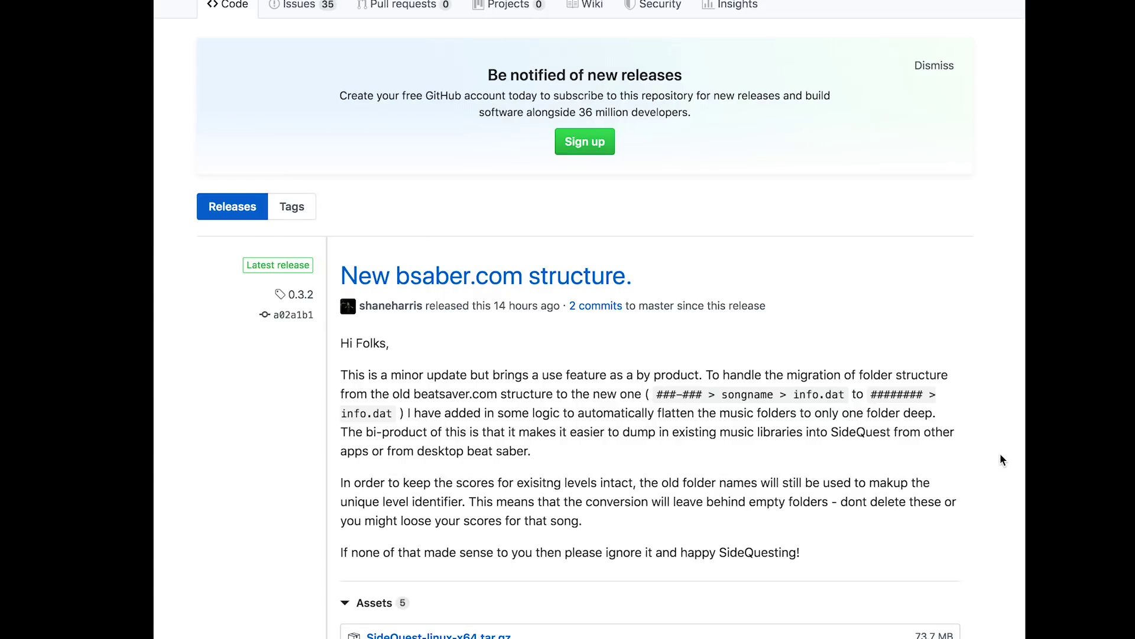
scroll(999, 459, "down", 4)
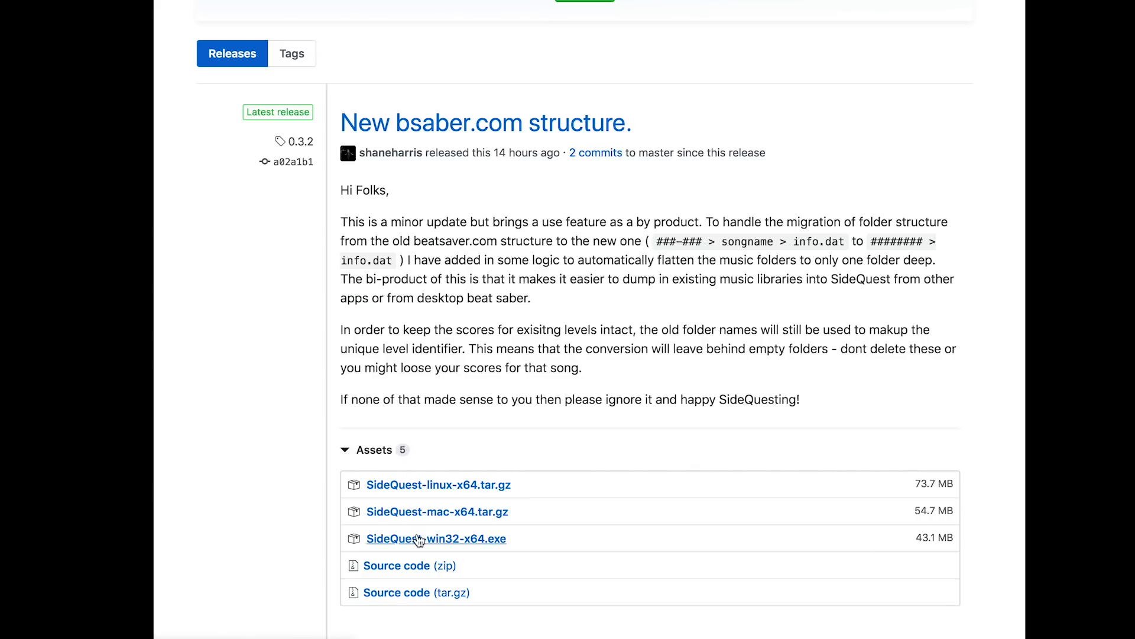
left_click(420, 514)
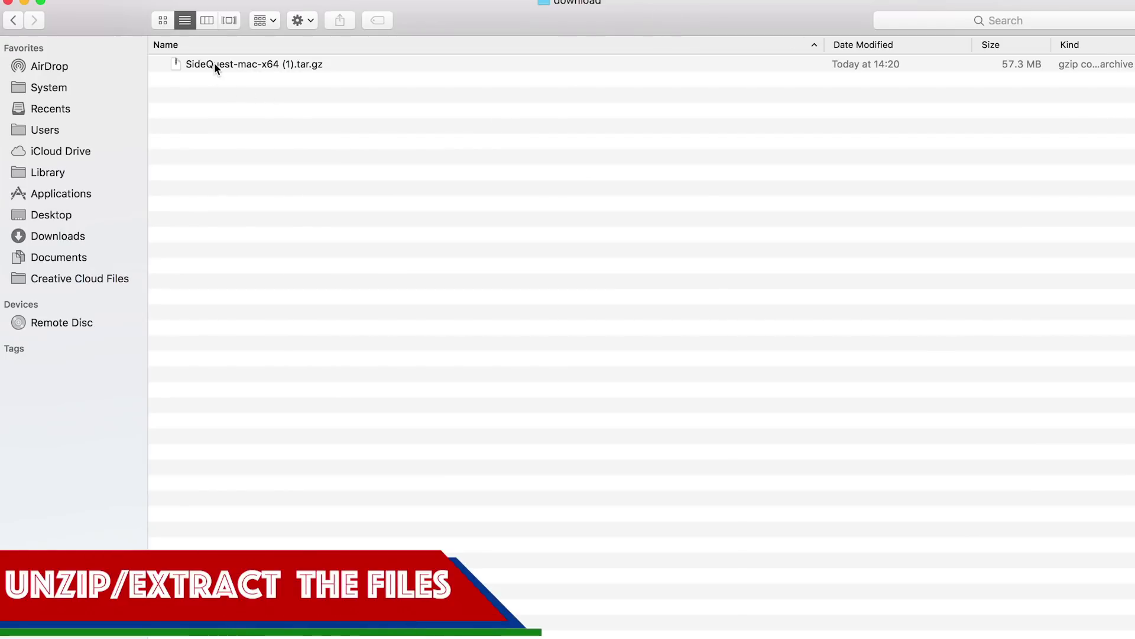
Extract SideQuest-mac-x64.tar.gz with Archive Utility and expand the resulting SideQuest-mac-x64 folder
left_click(216, 66)
right_click(269, 67)
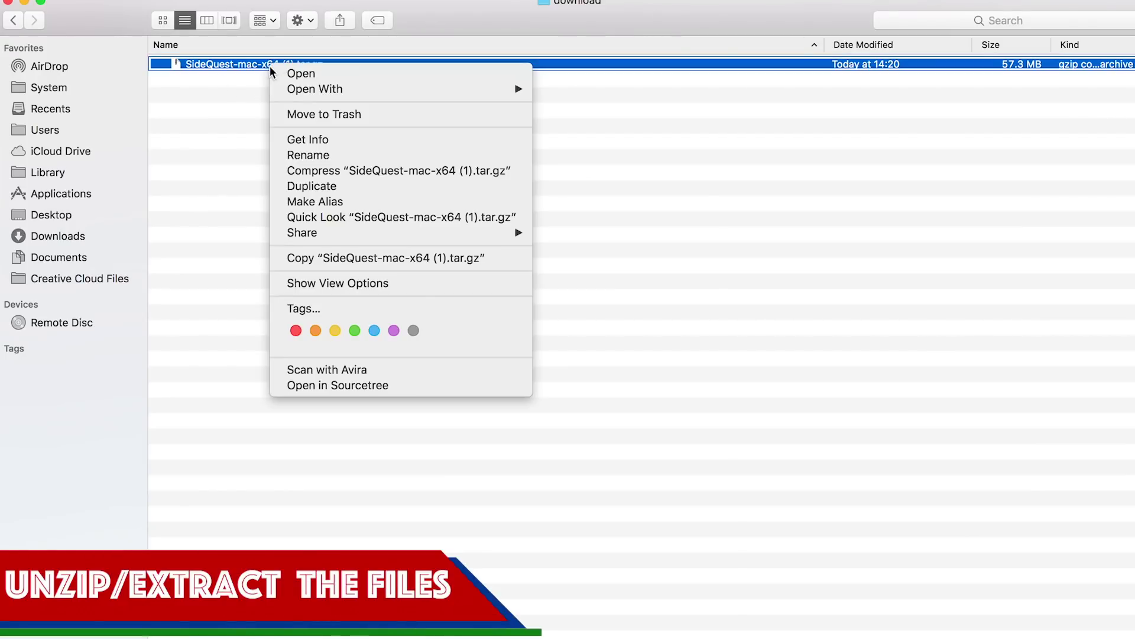
mouse_move(321, 88)
left_click(605, 92)
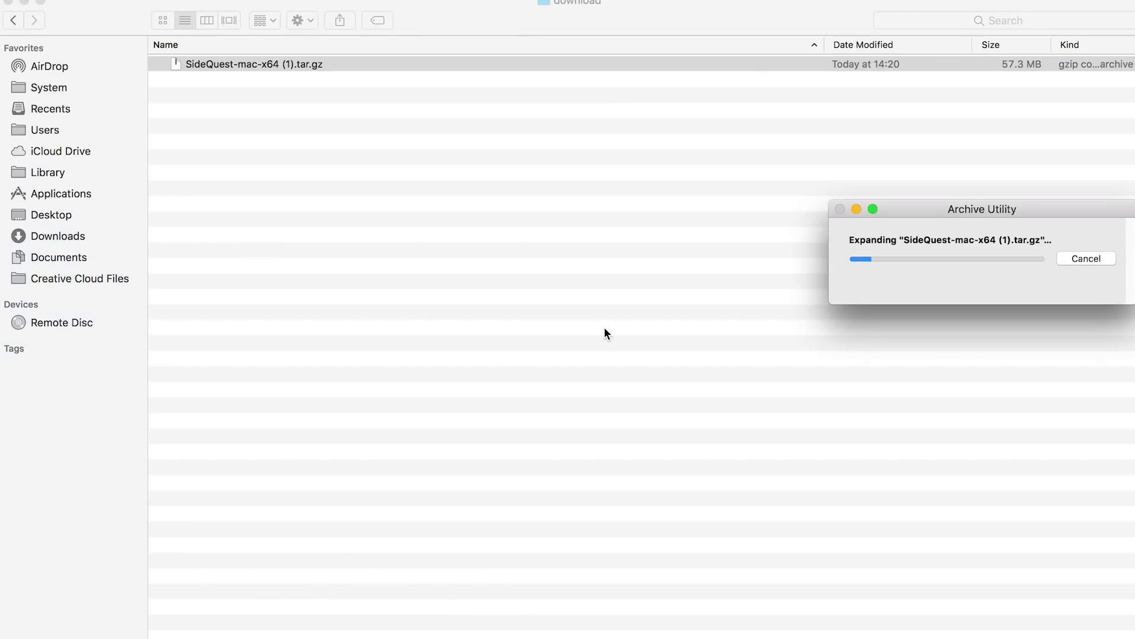
left_click_drag(911, 205, 314, 171)
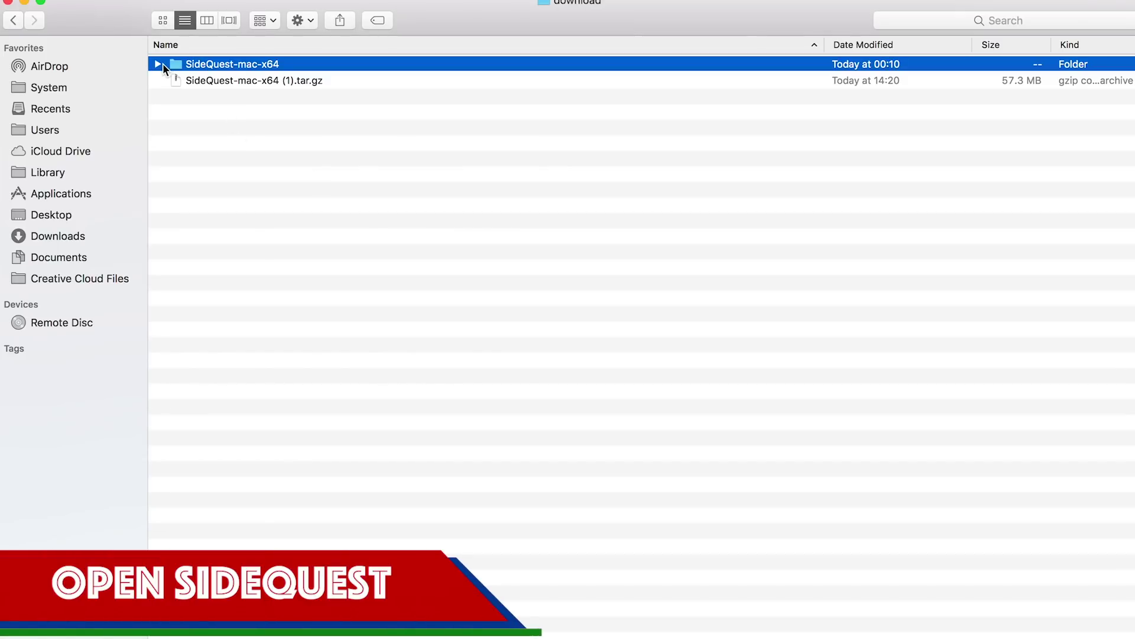
left_click(159, 64)
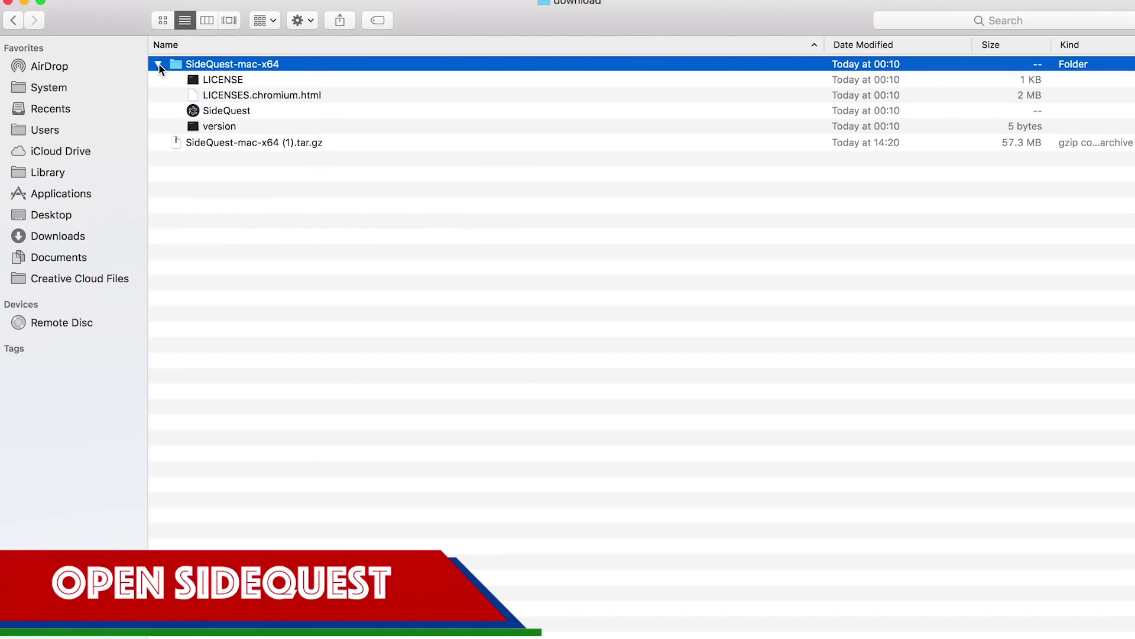
Launch SideQuest, widen its window, and look through the Beat Saber and VR Games sections
left_click(239, 110)
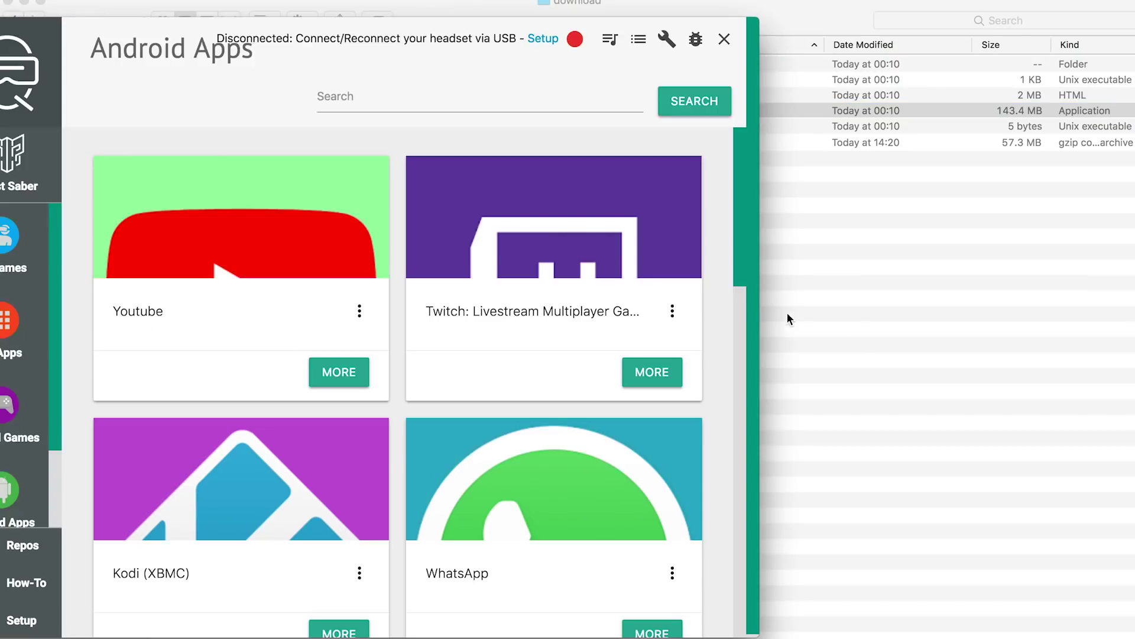
left_click_drag(760, 301, 1102, 307)
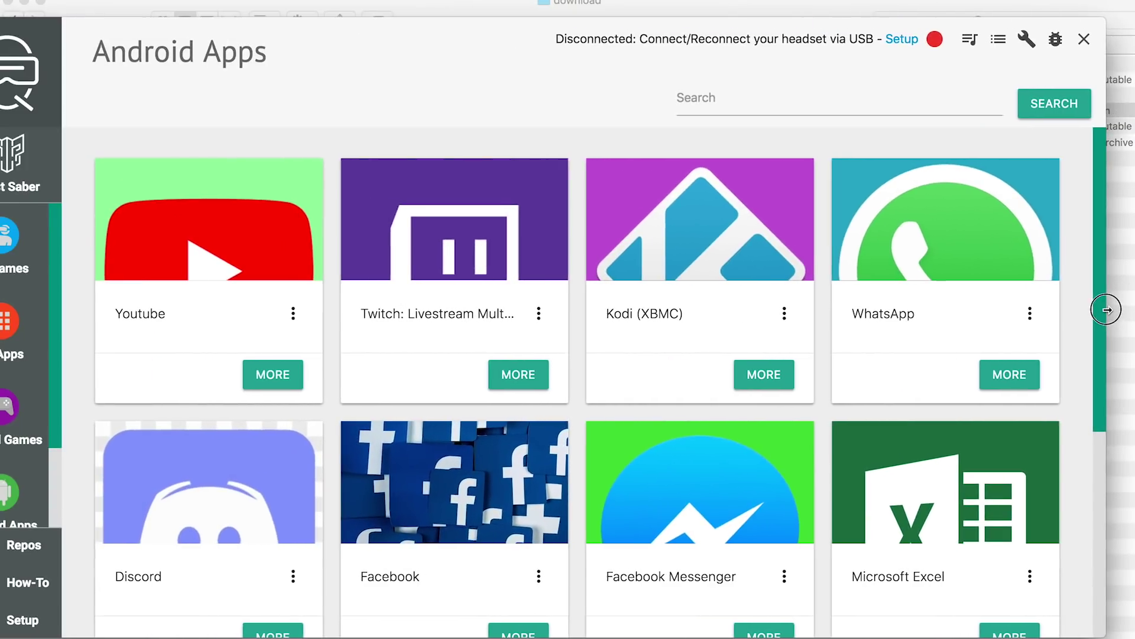
left_click(6, 164)
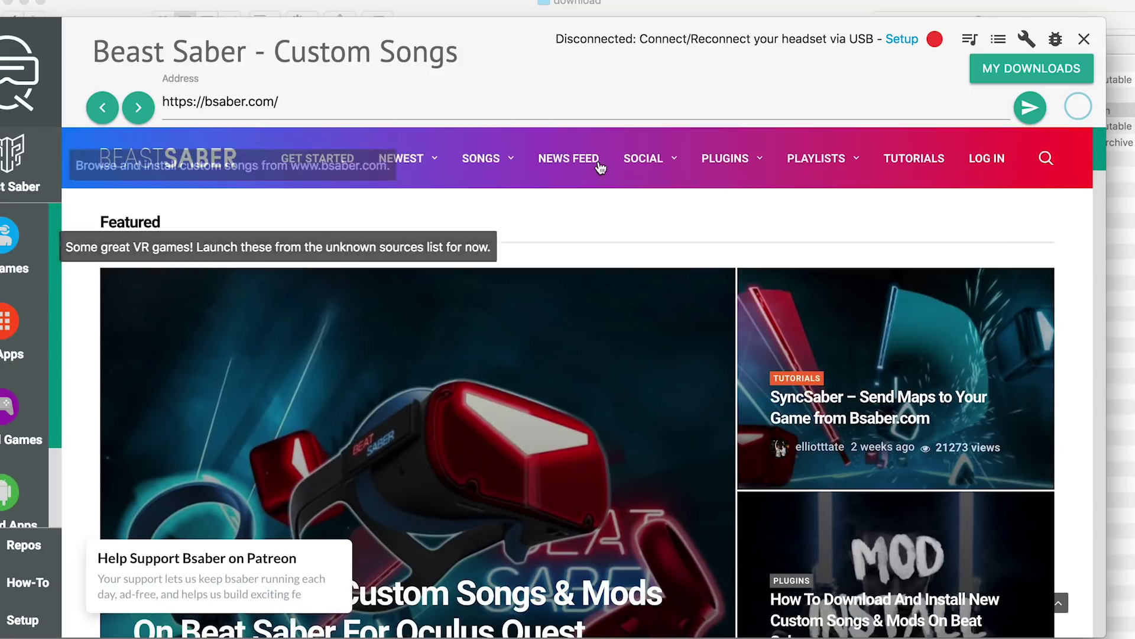
left_click(26, 270)
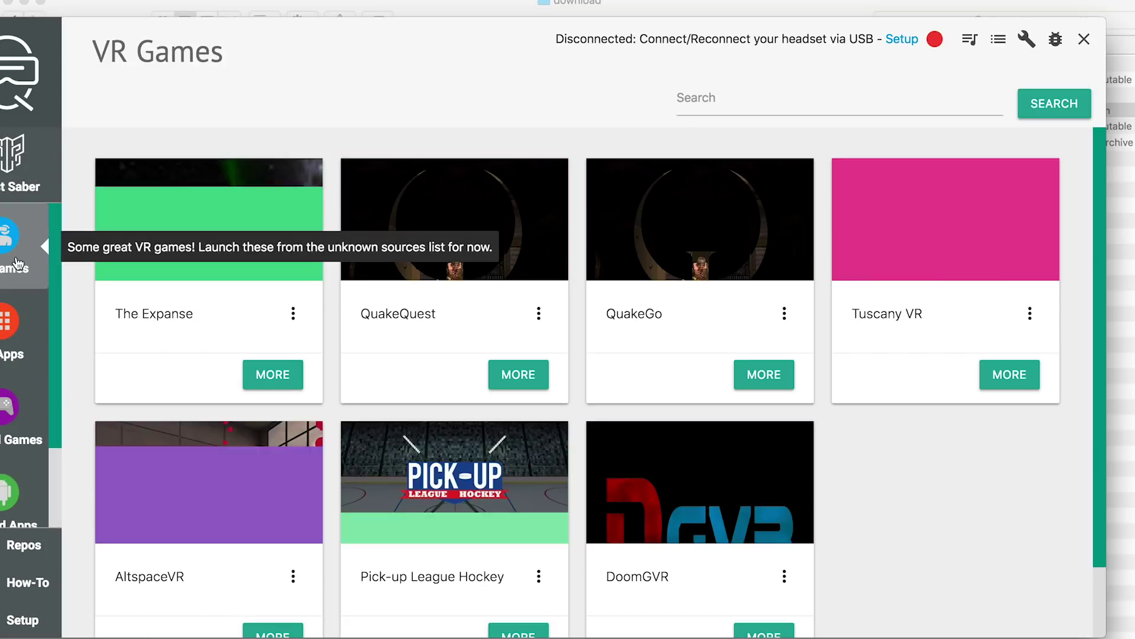
scroll(806, 471, "down", 2)
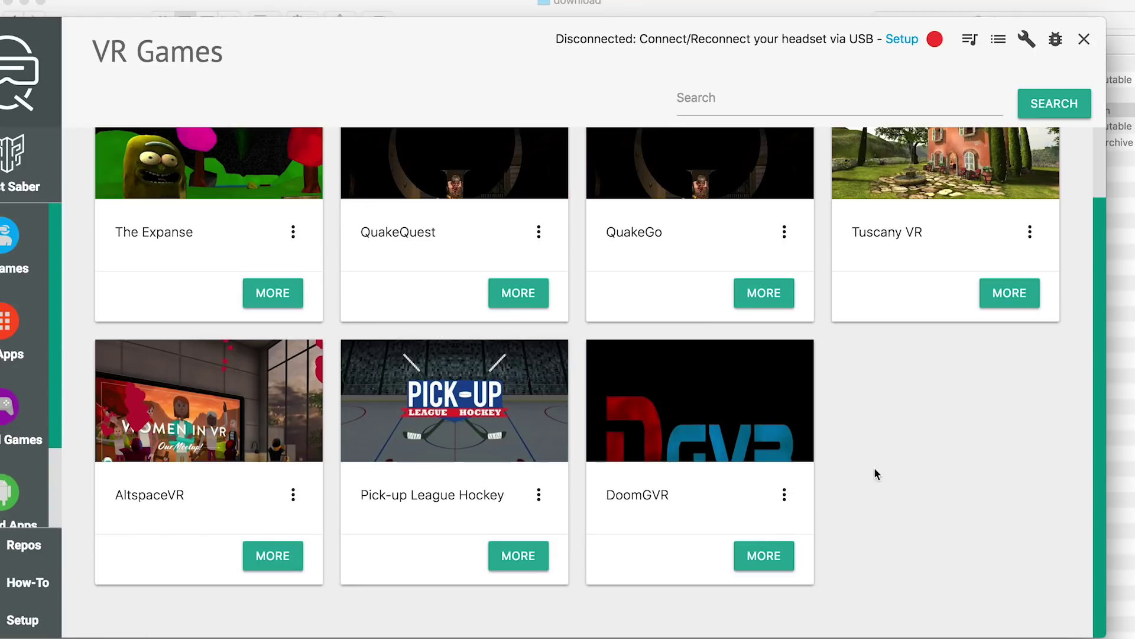
scroll(895, 473, "up", 2)
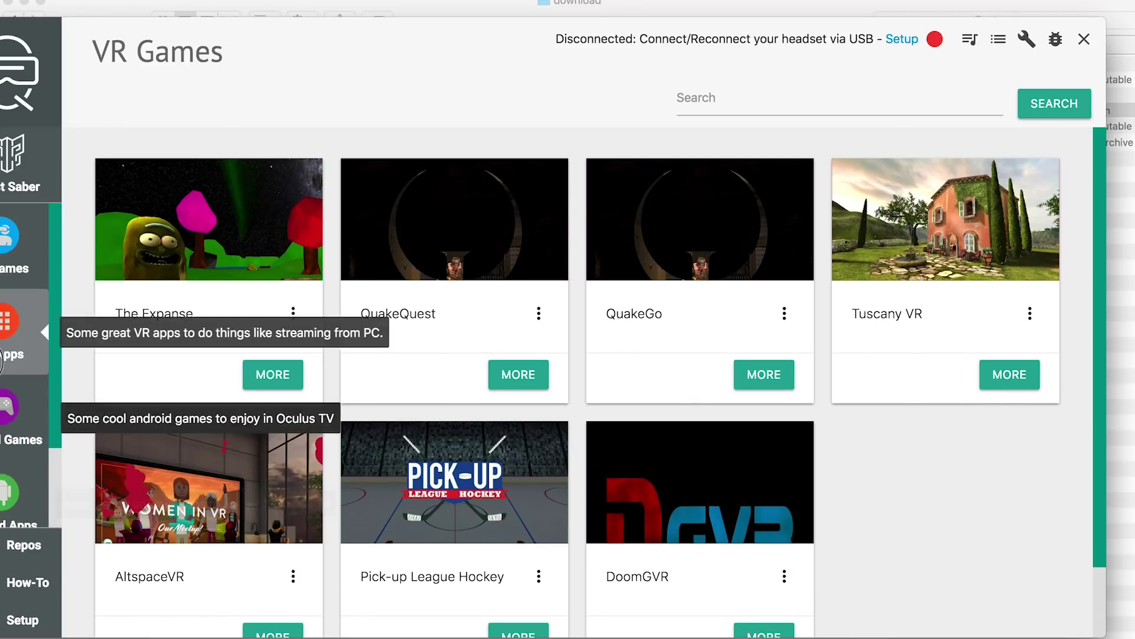
Browse the VR Apps and Android Games catalogues, ending on the Android Apps listing
left_click(18, 338)
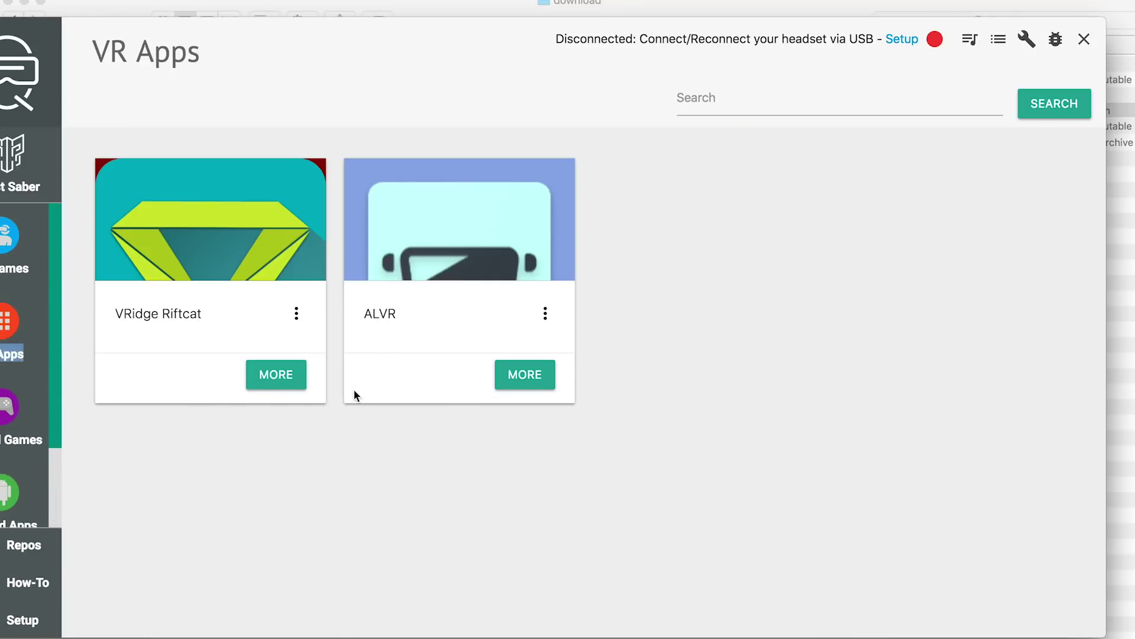
left_click(24, 417)
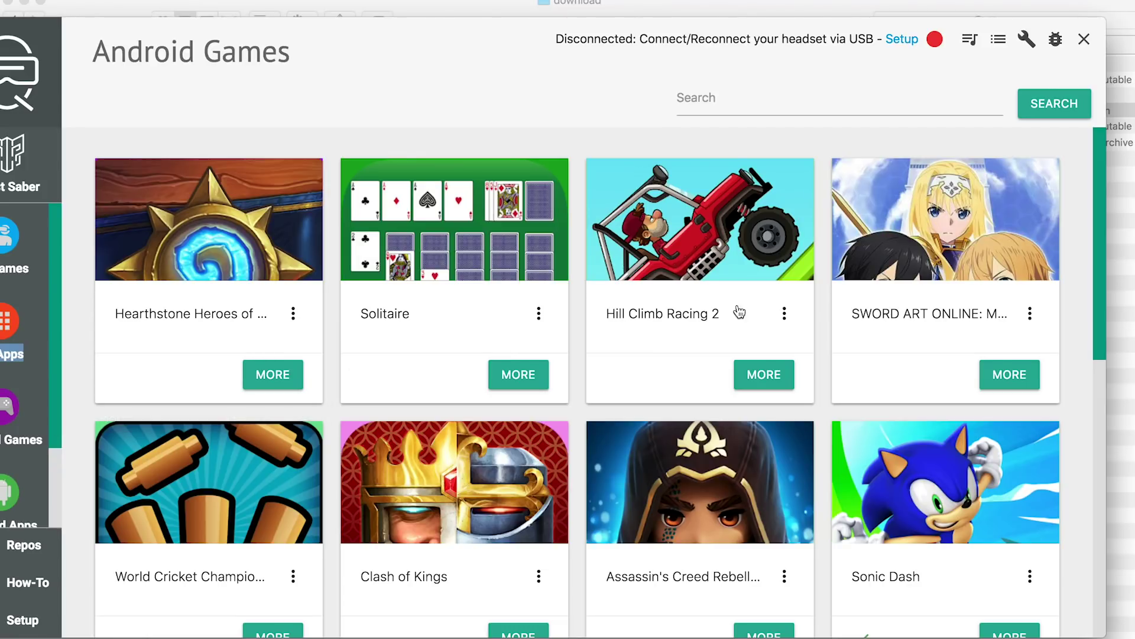
scroll(808, 304, "down", 6)
scroll(824, 304, "down", 5)
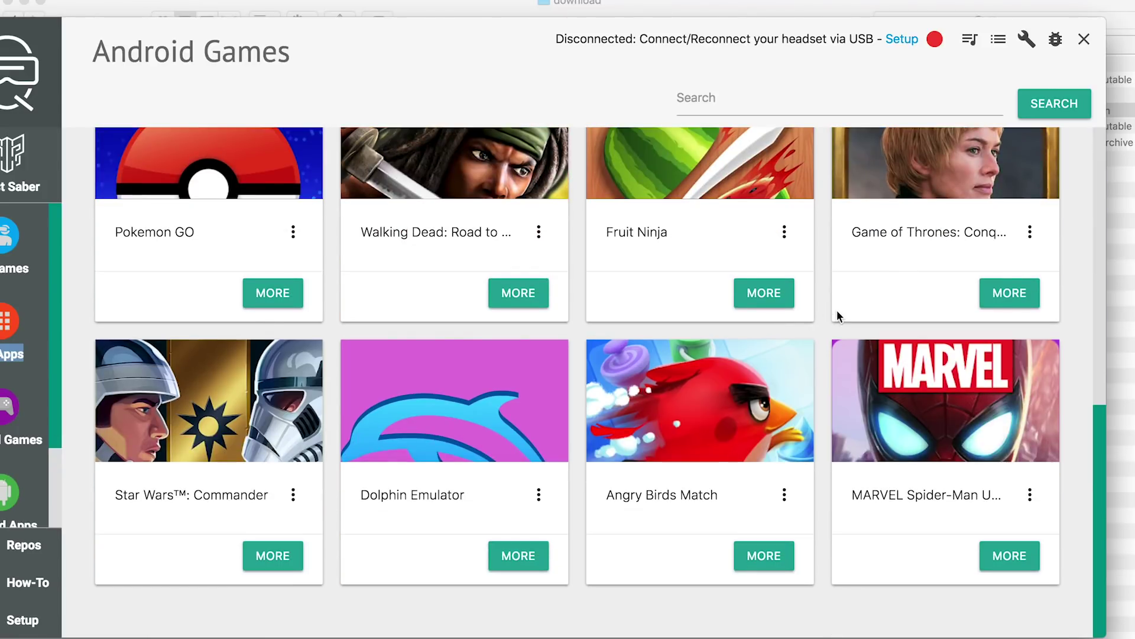
scroll(6, 482, "down", 2)
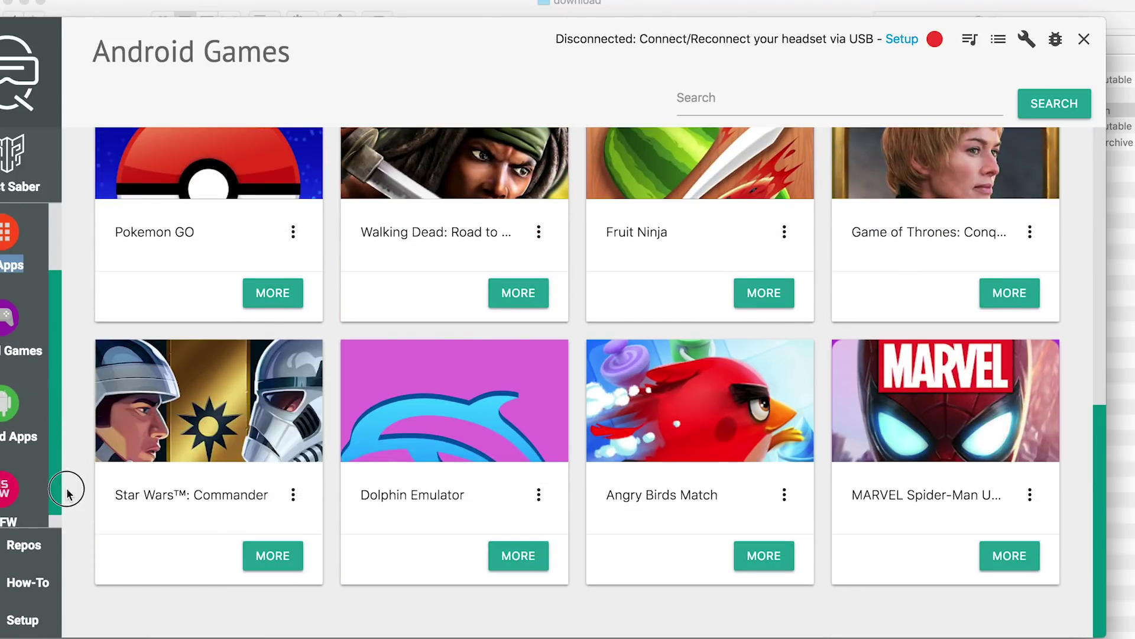
left_click(12, 414)
scroll(971, 409, "up", 5)
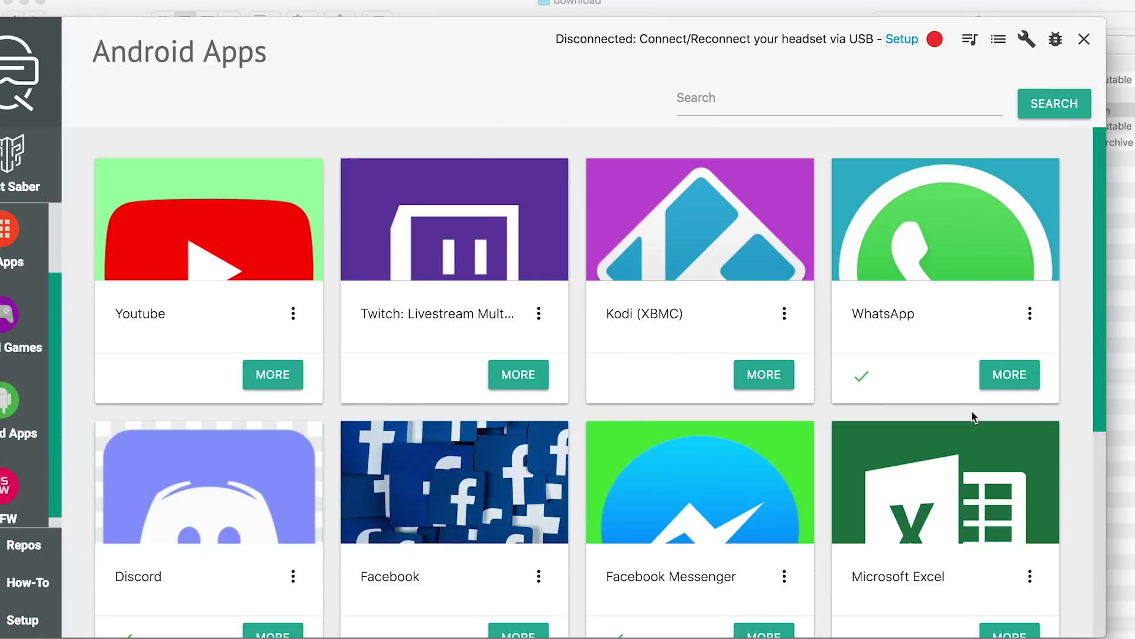
Scroll through SideQuest's Setup Instructions covering Create Organisation and Install Drivers
scroll(971, 410, "down", 5)
scroll(971, 410, "up", 5)
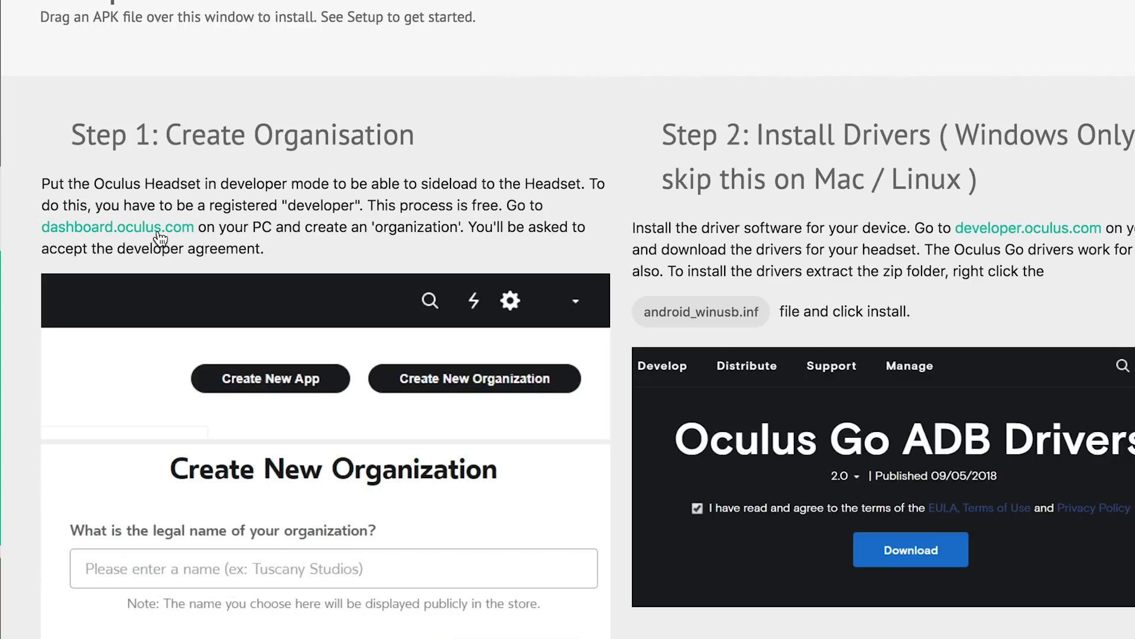
On dashboard.oculus.com, create an organisation with a corrected name and accept the developer NDA
left_click(160, 237)
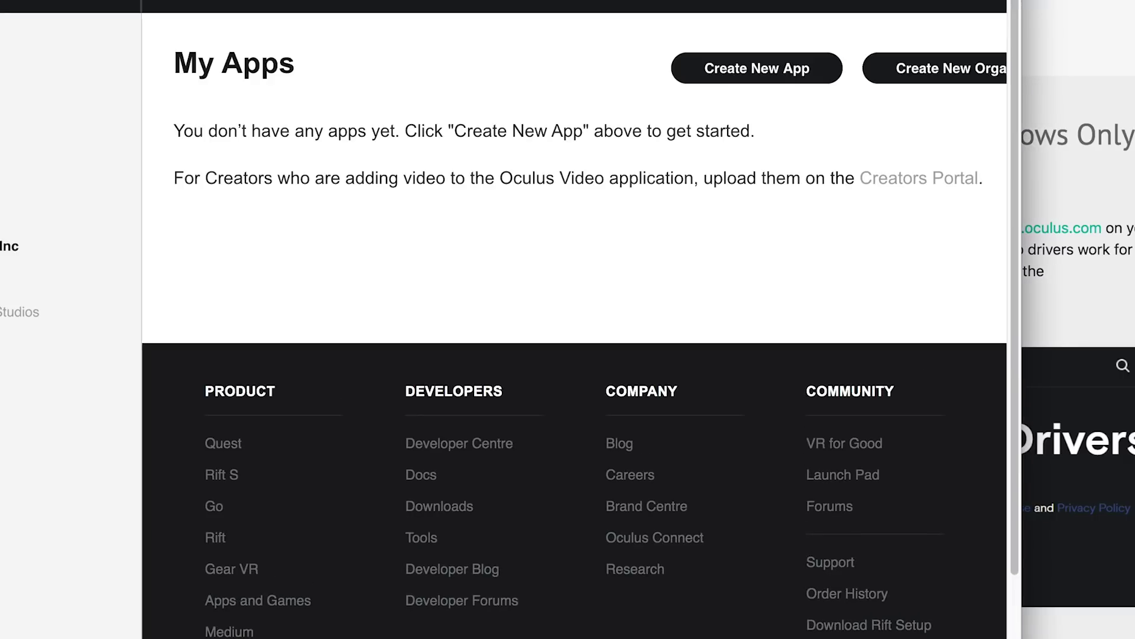
scroll(883, 72, "right", 4)
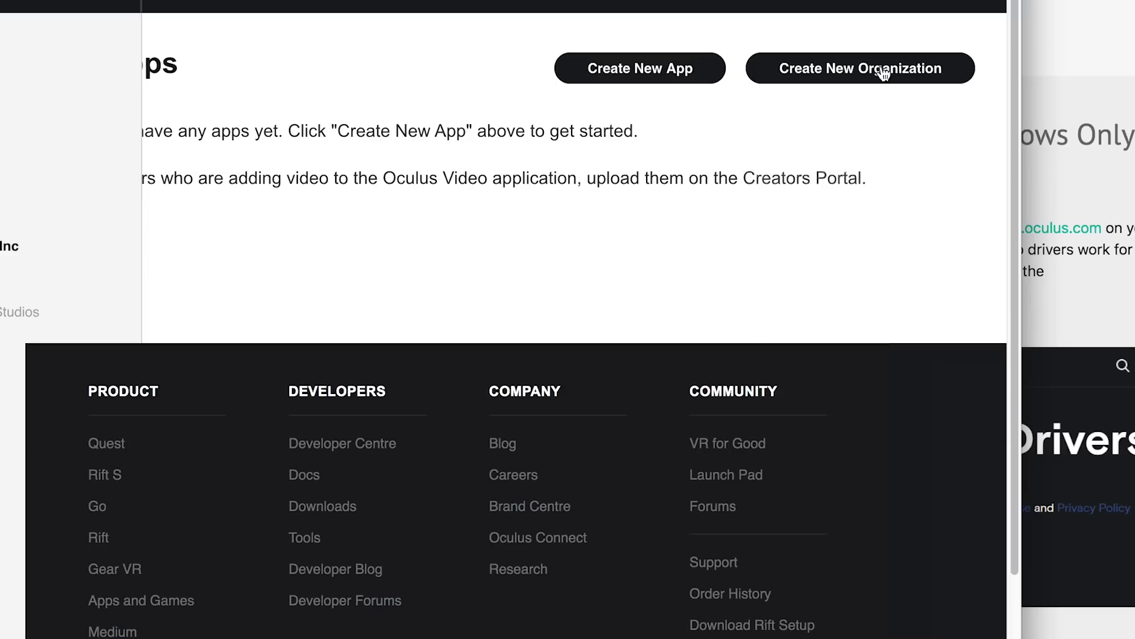
left_click(868, 79)
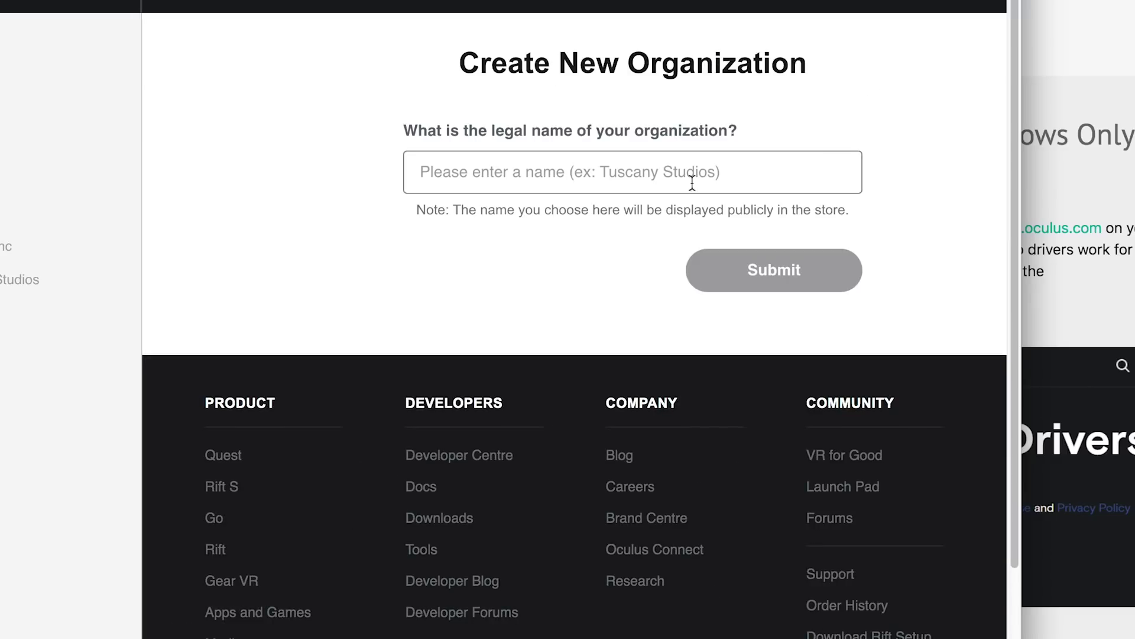
left_click(674, 182)
type("St")
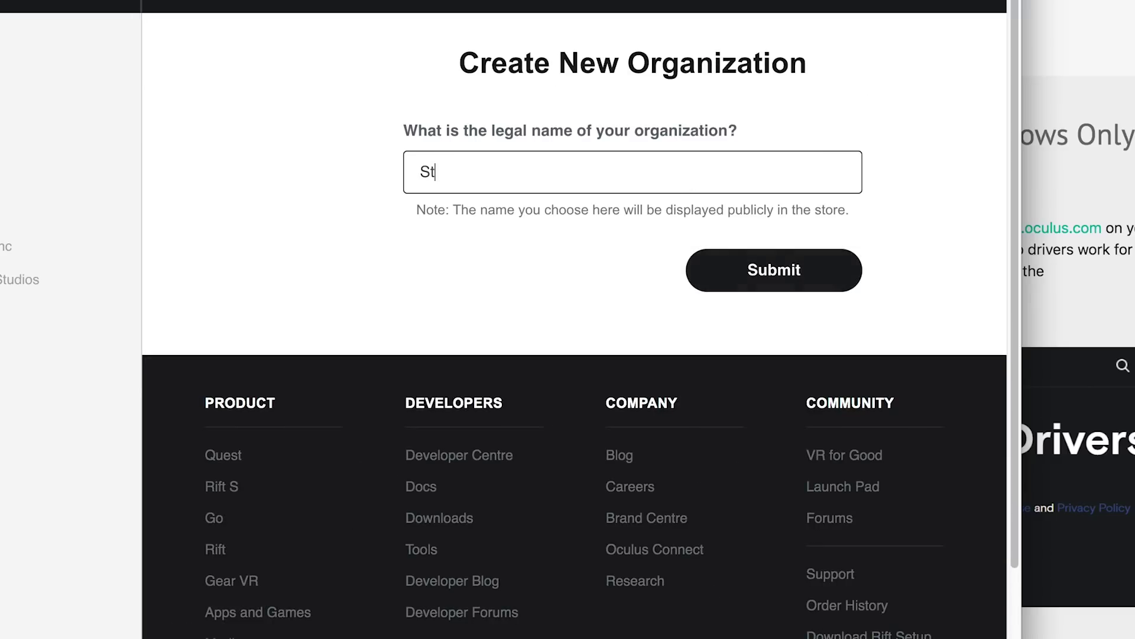
type("vieKnows")
left_click(433, 172)
type("e")
left_click(727, 284)
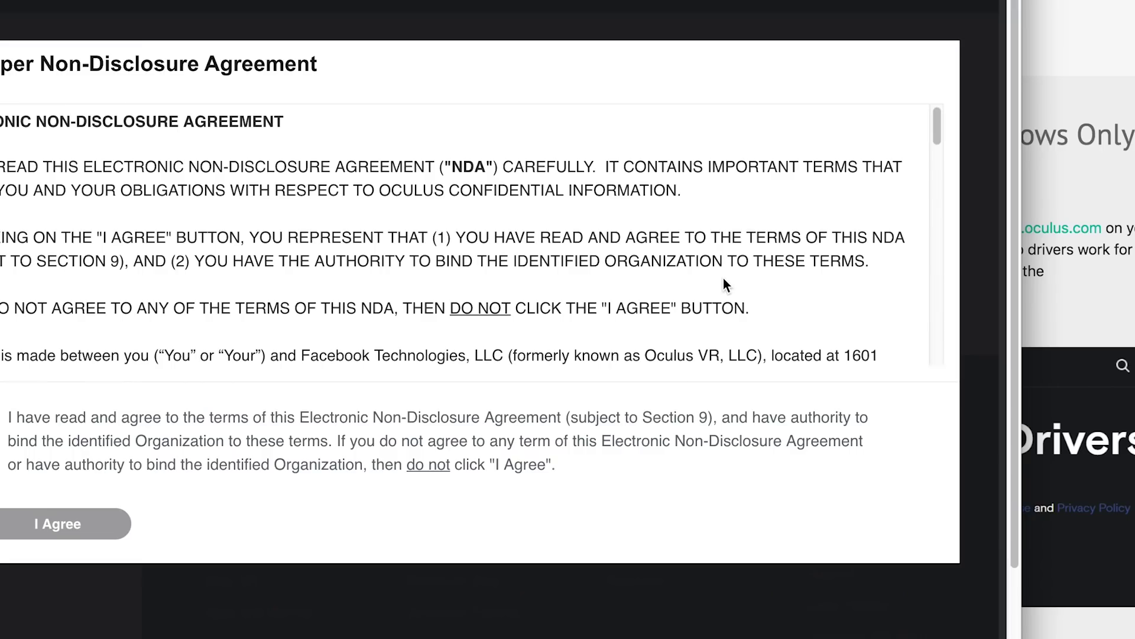
left_click(58, 523)
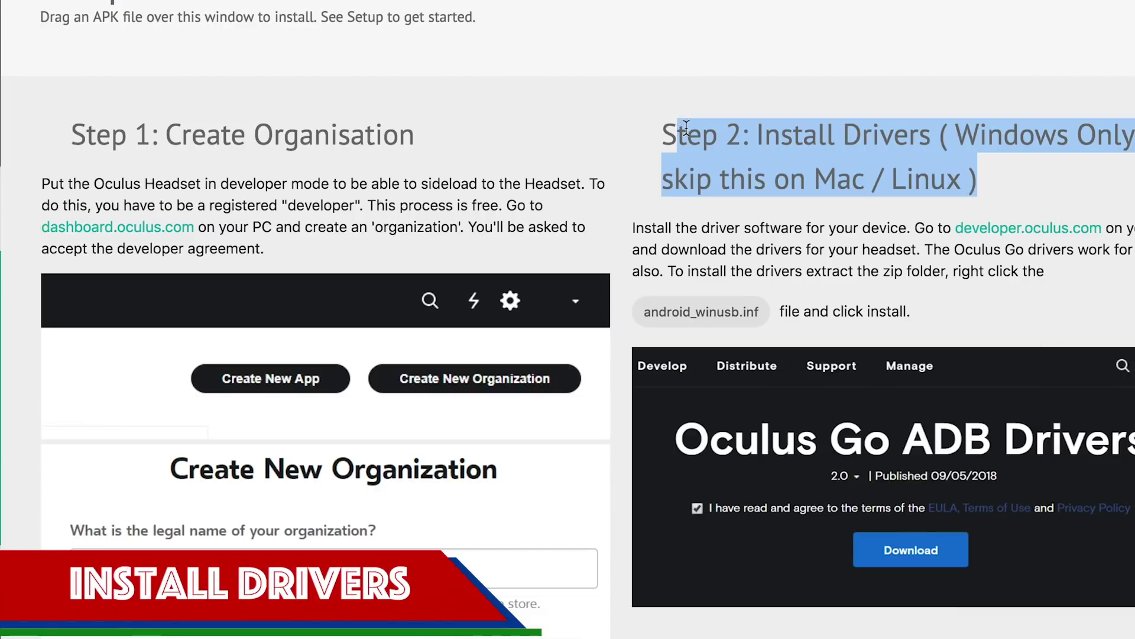
Open the Oculus ADB Drivers page from Step 2 and accept its licence terms
left_click(1021, 235)
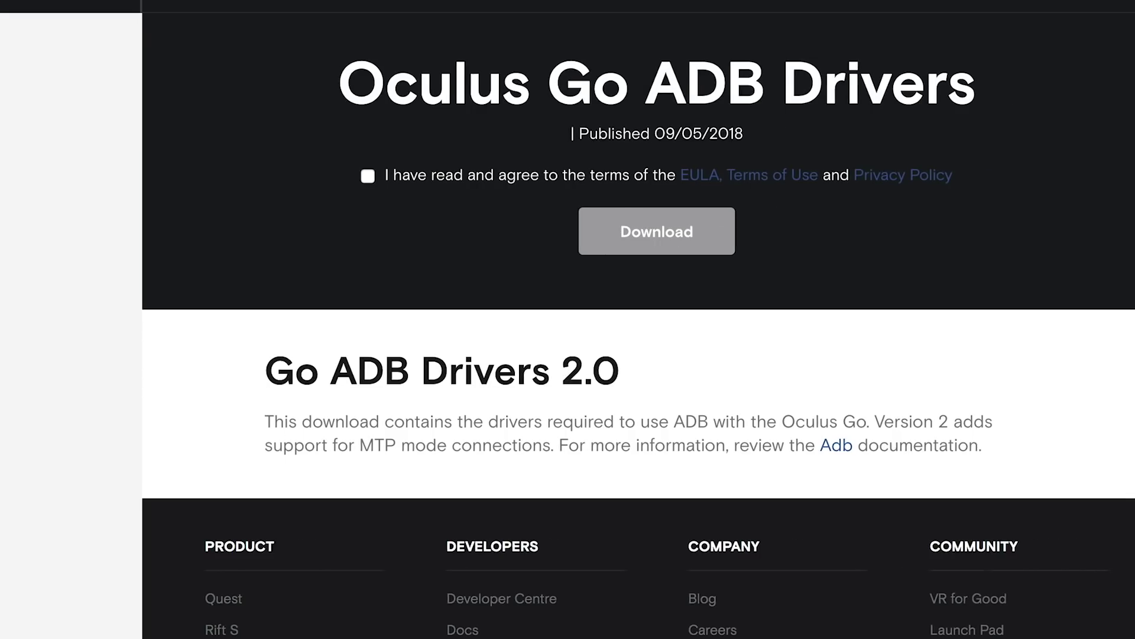
left_click(409, 178)
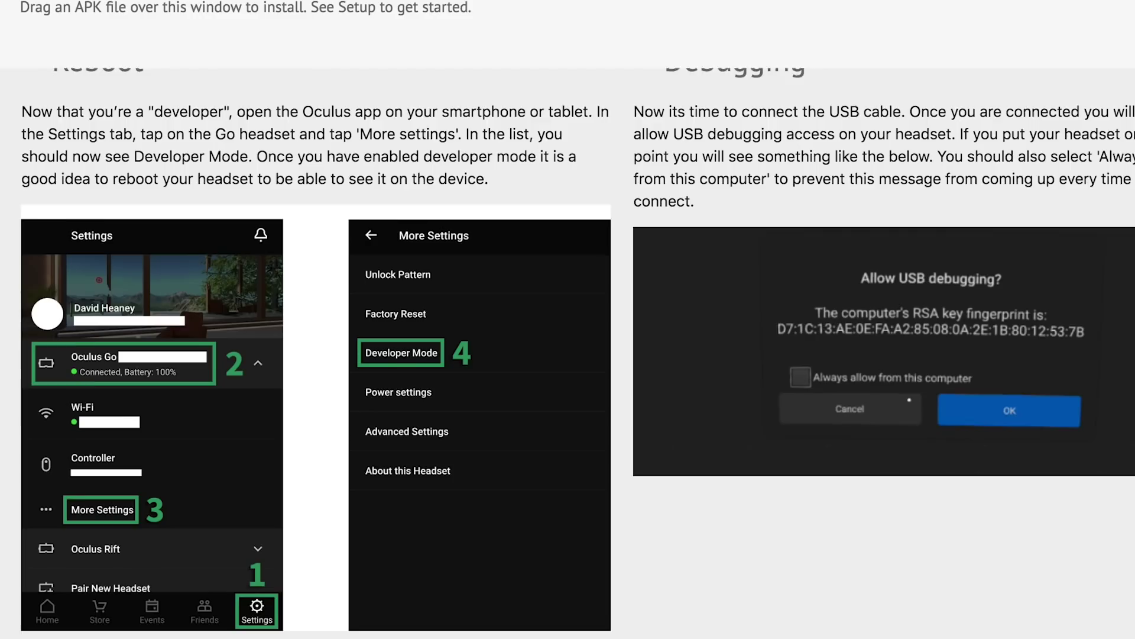
Scroll to Step 5 and highlight the 'SideQuest Launcher Already Installed!' label
scroll(577, 349, "down", 8)
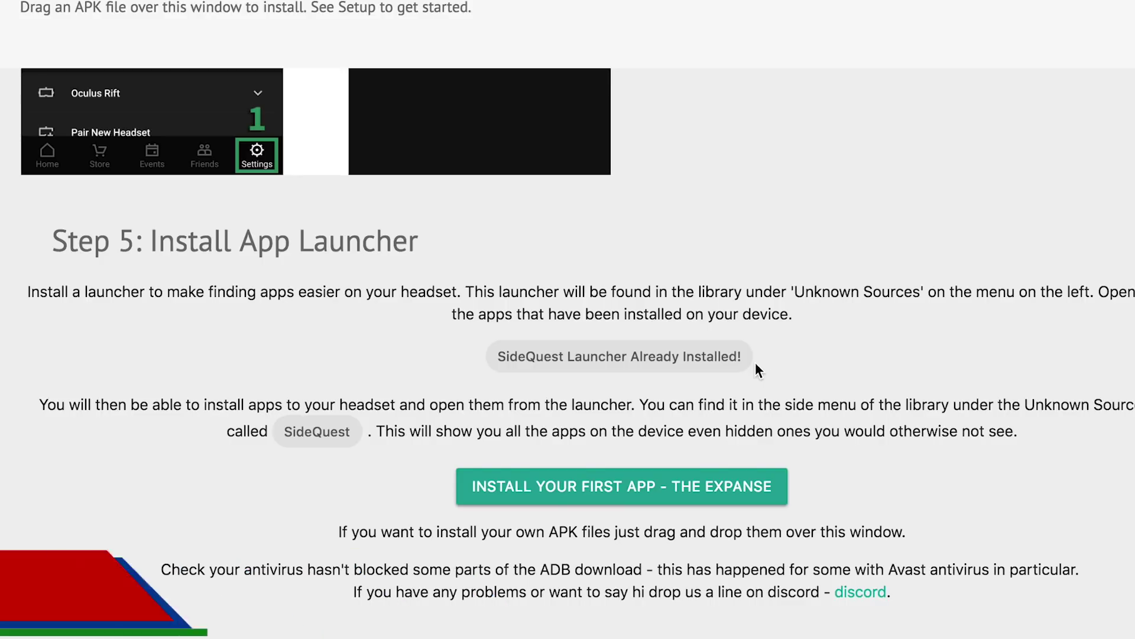
triple_click(531, 357)
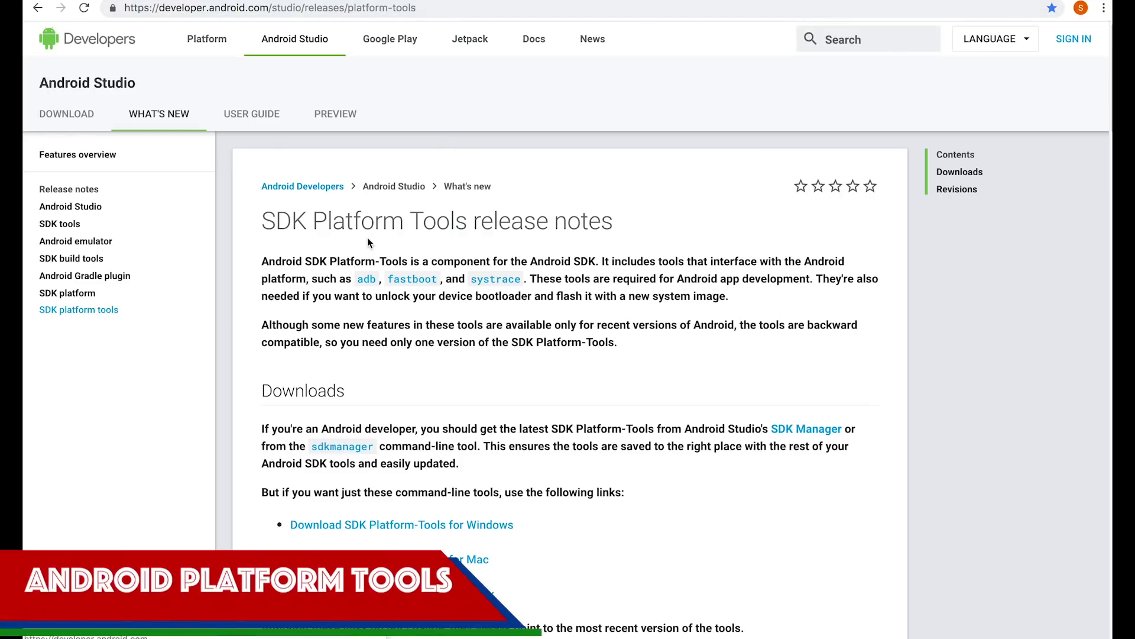
Download platform-tools_r29.0.1-darwin.zip for Mac after accepting the SDK licence terms
scroll(650, 444, "down", 2)
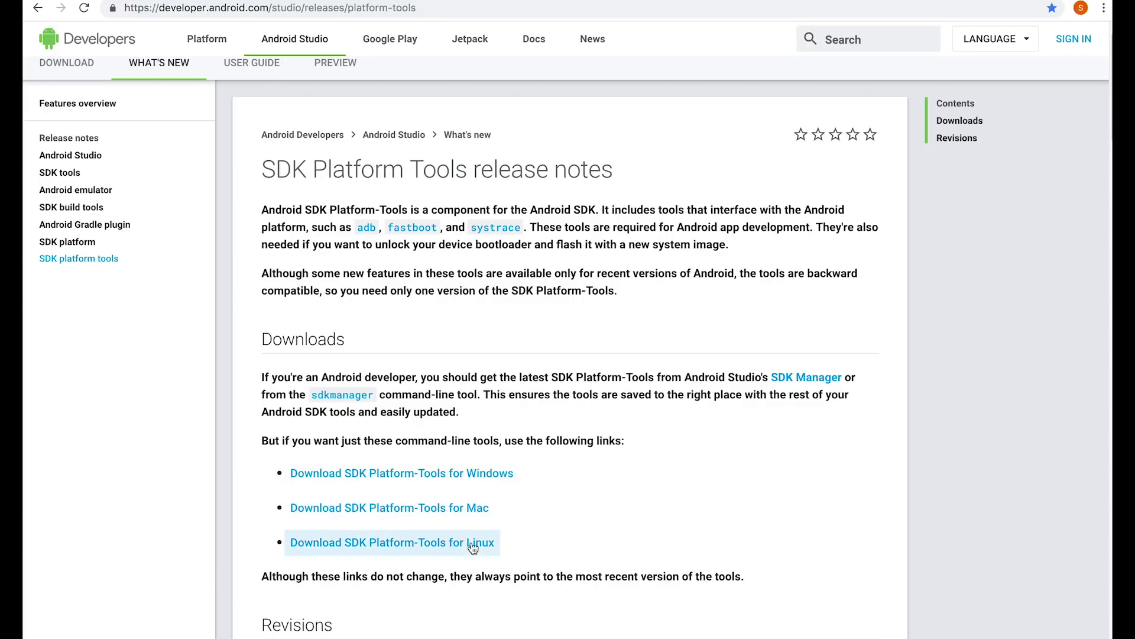
left_click(406, 509)
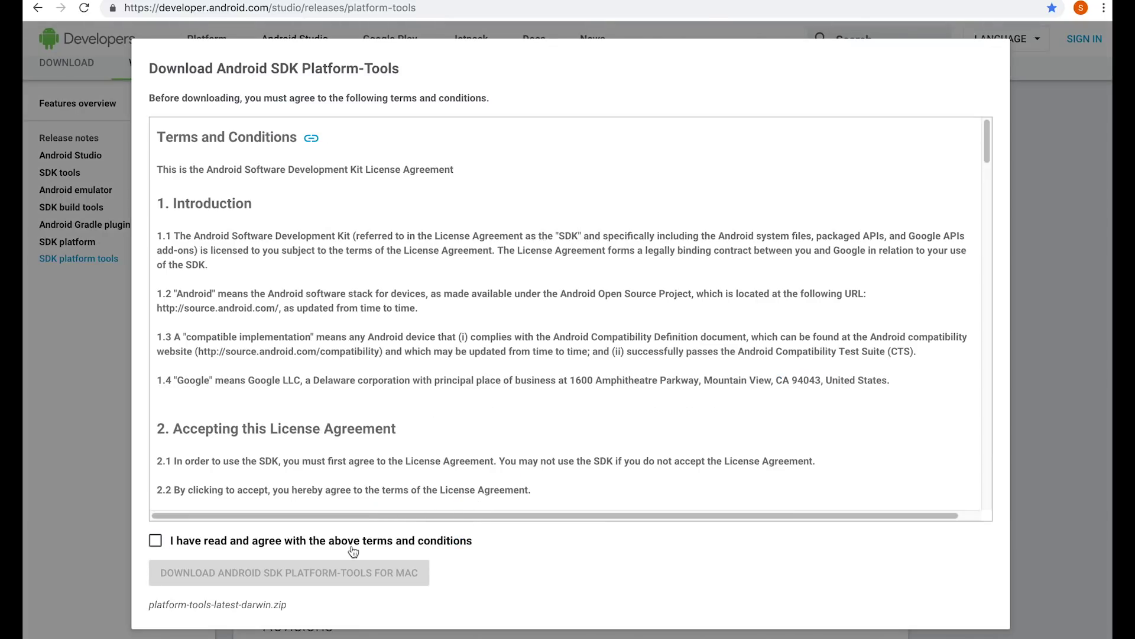
left_click(158, 547)
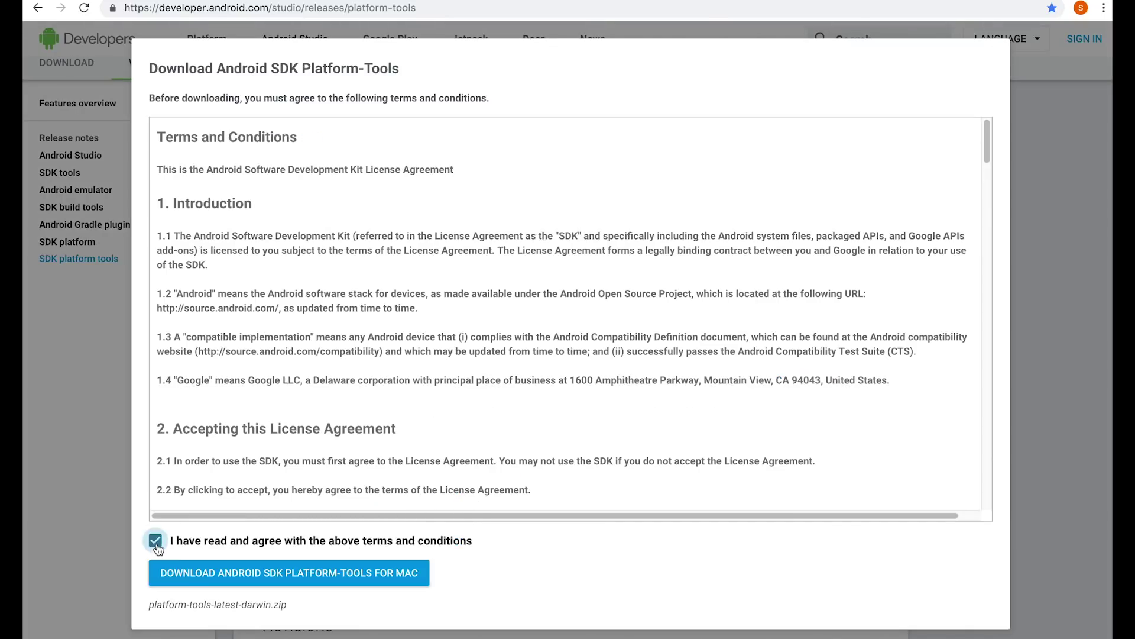
left_click(271, 572)
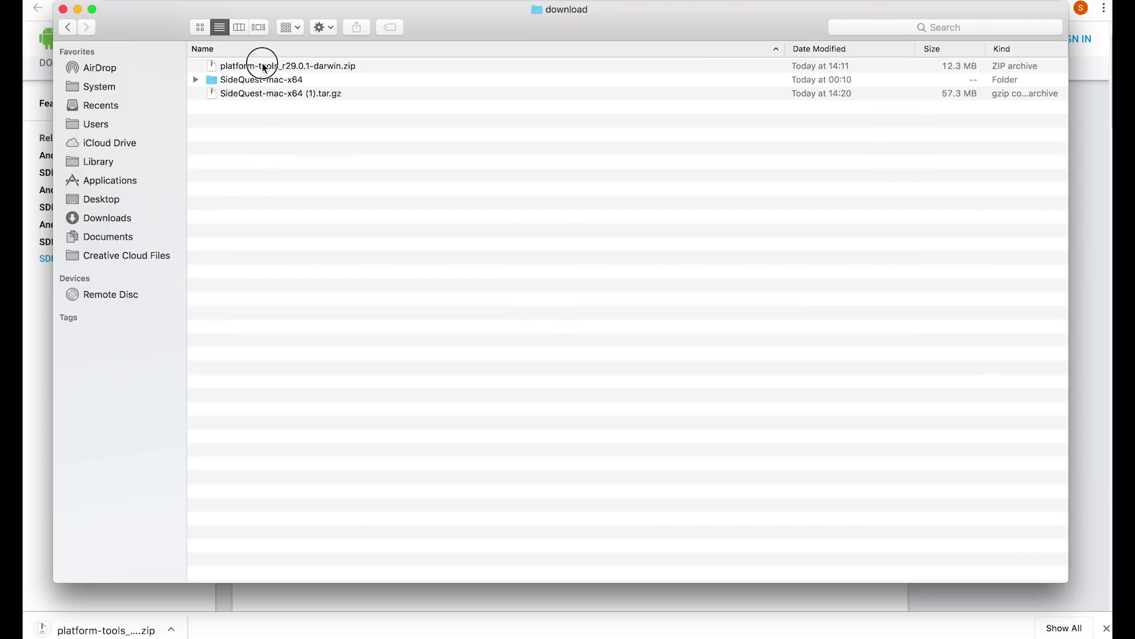
Unzip the platform-tools archive with Archive Utility and select adb inside the platform-tools folder
left_click(265, 66)
right_click(273, 70)
mouse_move(332, 87)
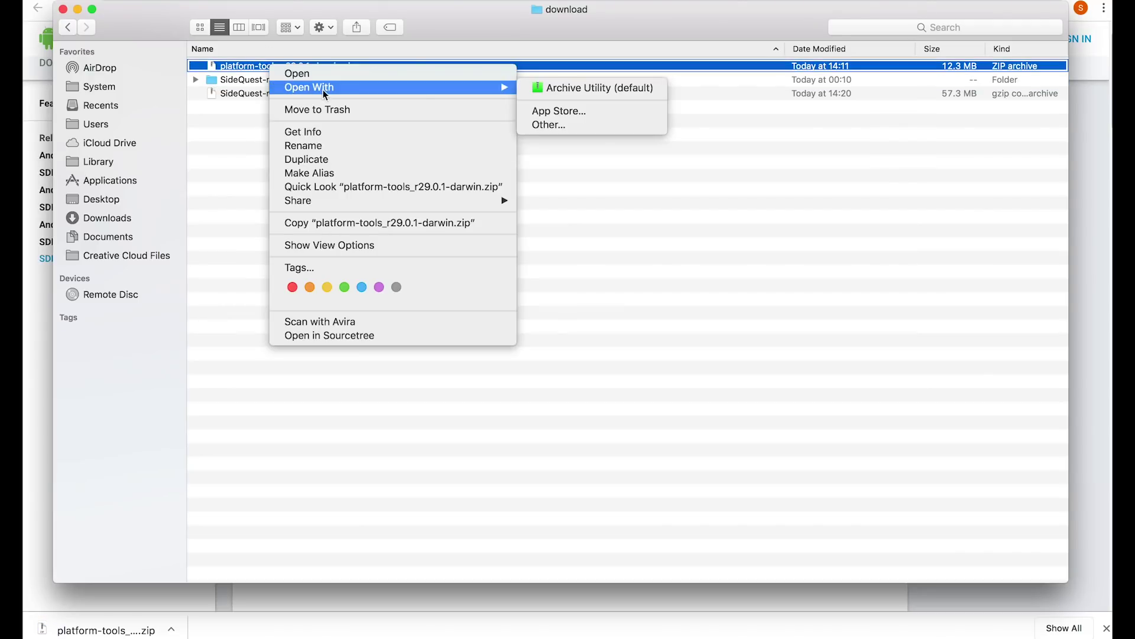
left_click(562, 86)
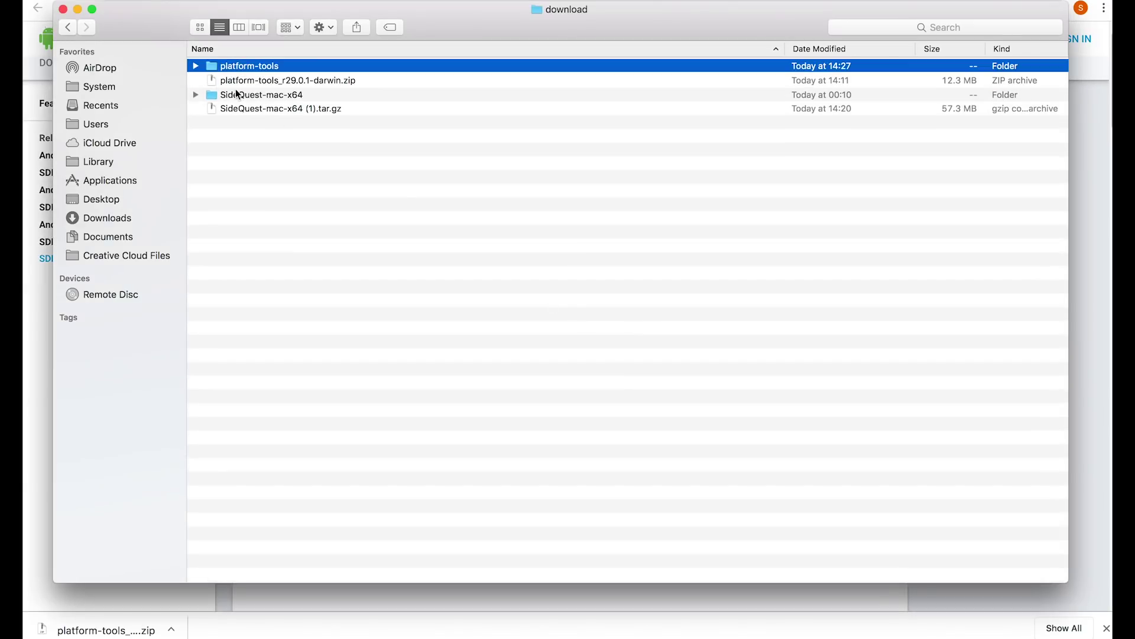
left_click(195, 66)
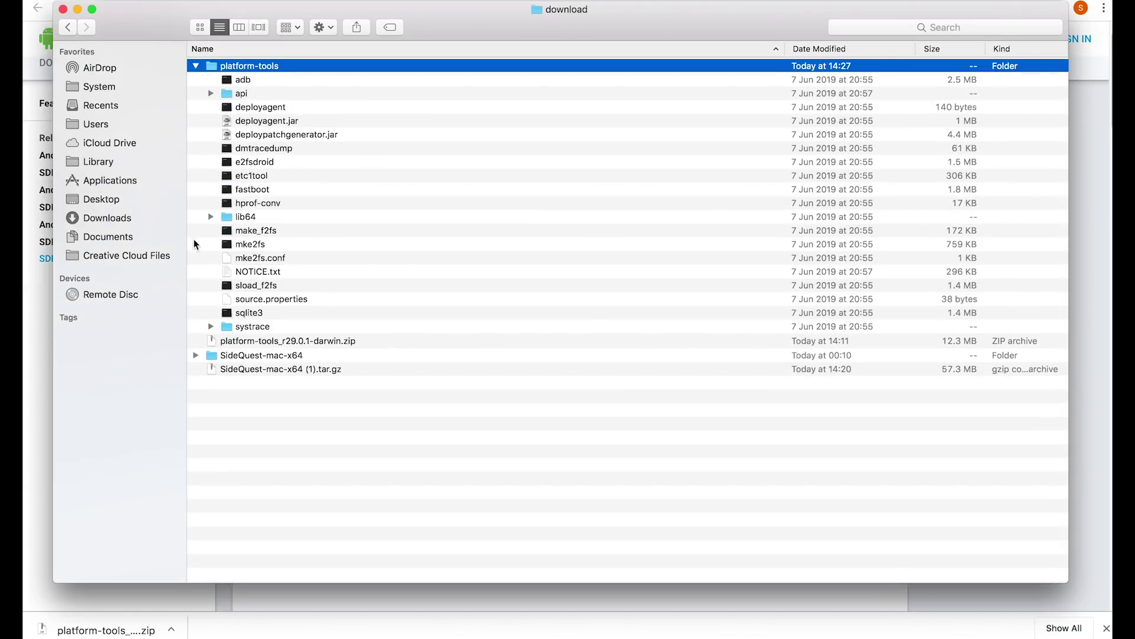
left_click(245, 82)
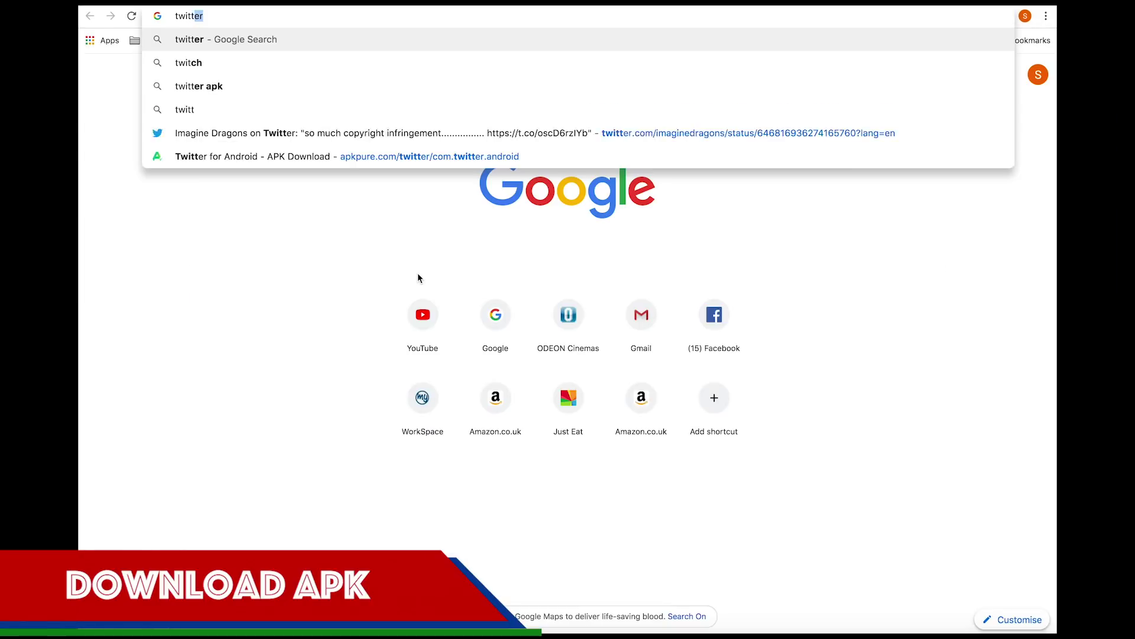
Search 'twitter apk' and download Twitter v7.93.2-release.50 APK from APKPure
type("er apk")
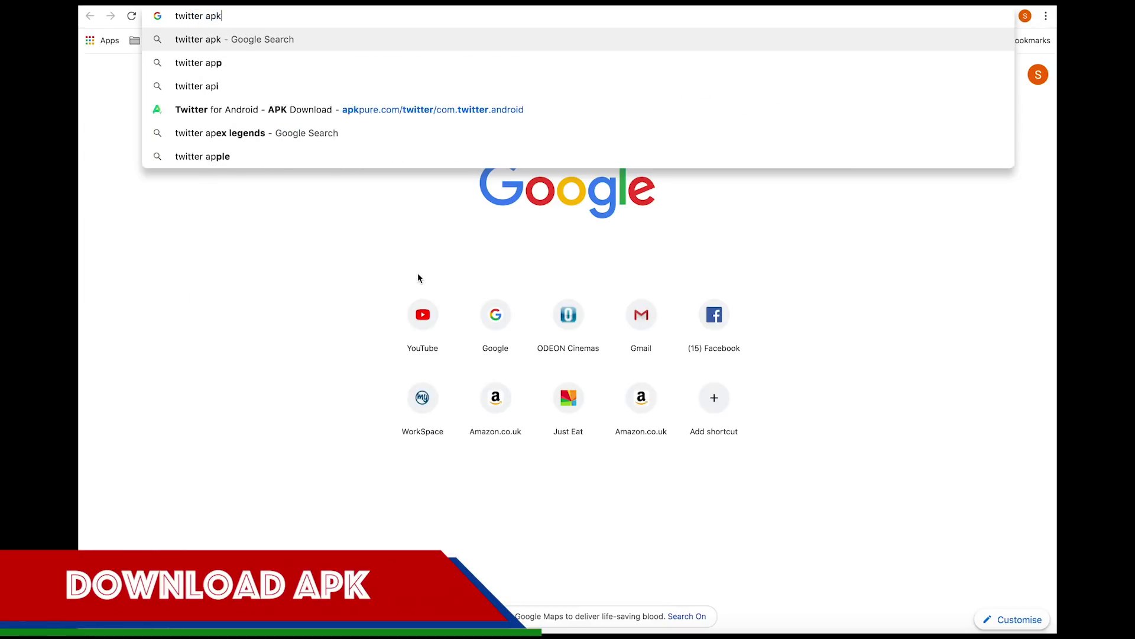
key("Return")
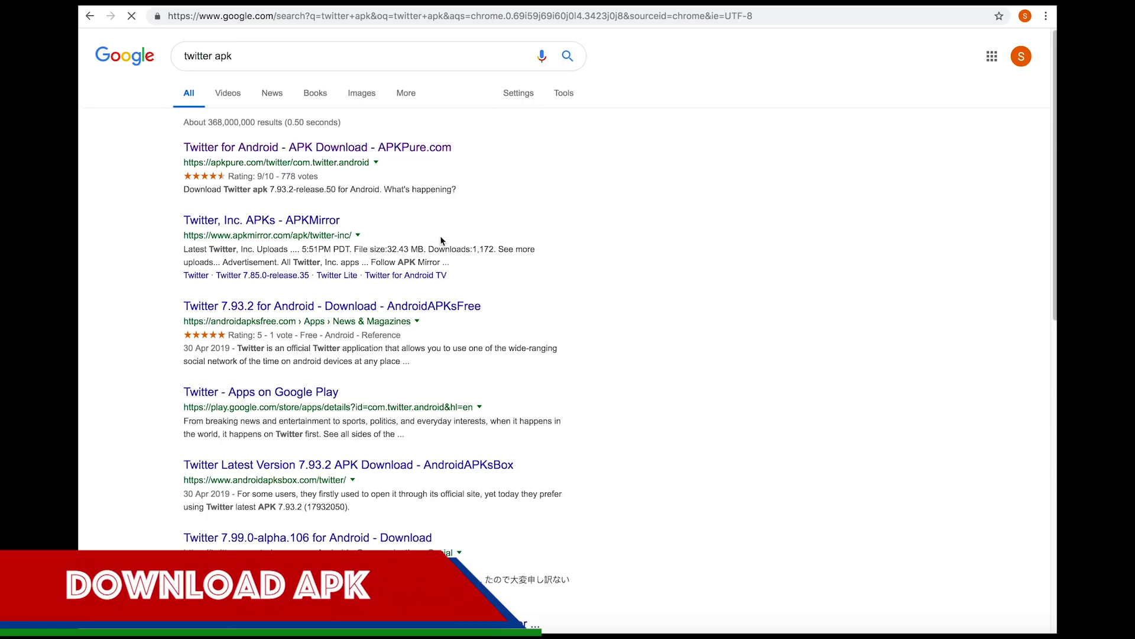
left_click(334, 148)
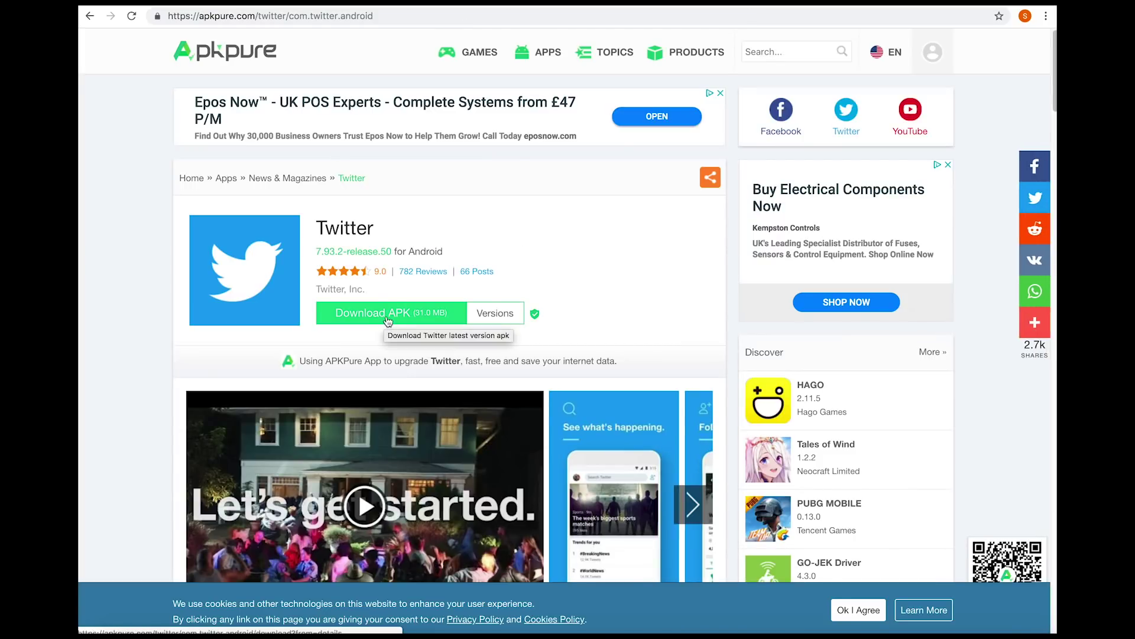
left_click(387, 321)
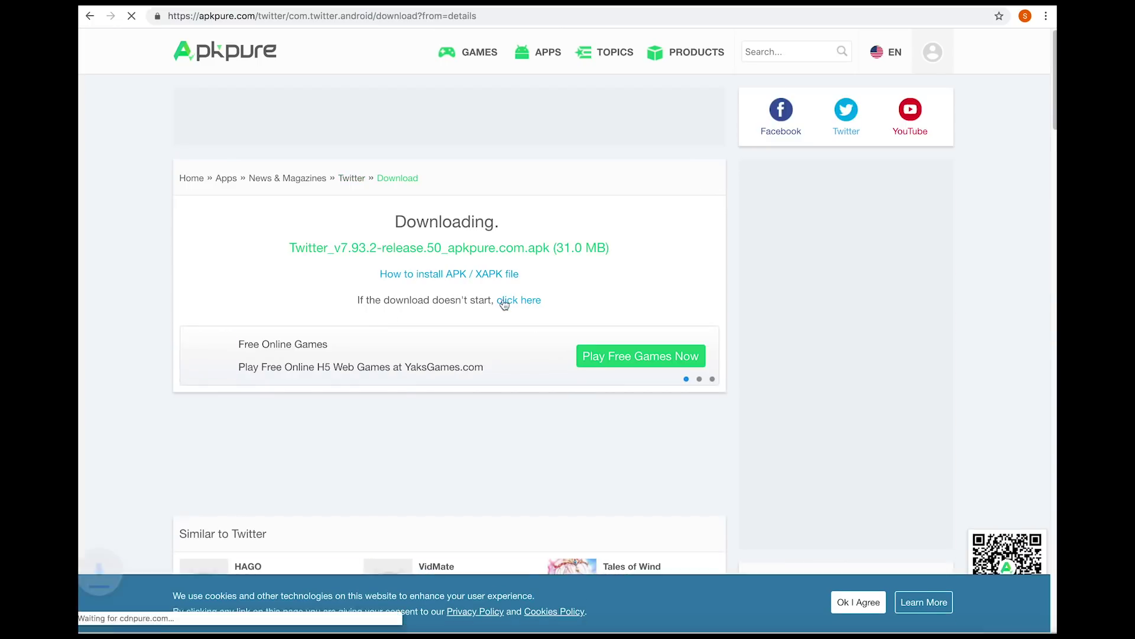
left_click(473, 275)
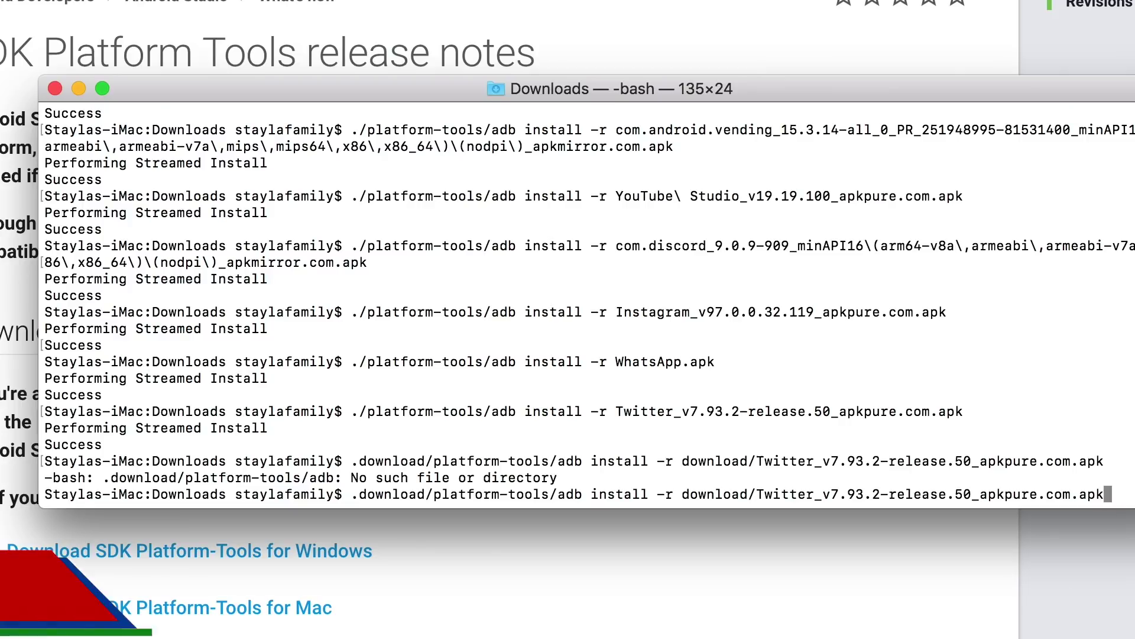
Fix the adb path to './adb' in the Twitter APK install command and run it
key("Left")
key("Left")
key("Left")
key("Left")
key("Left")
key("Left")
key("Left")
key("Left")
key("Left")
key("Left")
key("Left")
key("Left")
key("Left")
key("Left")
key("Left")
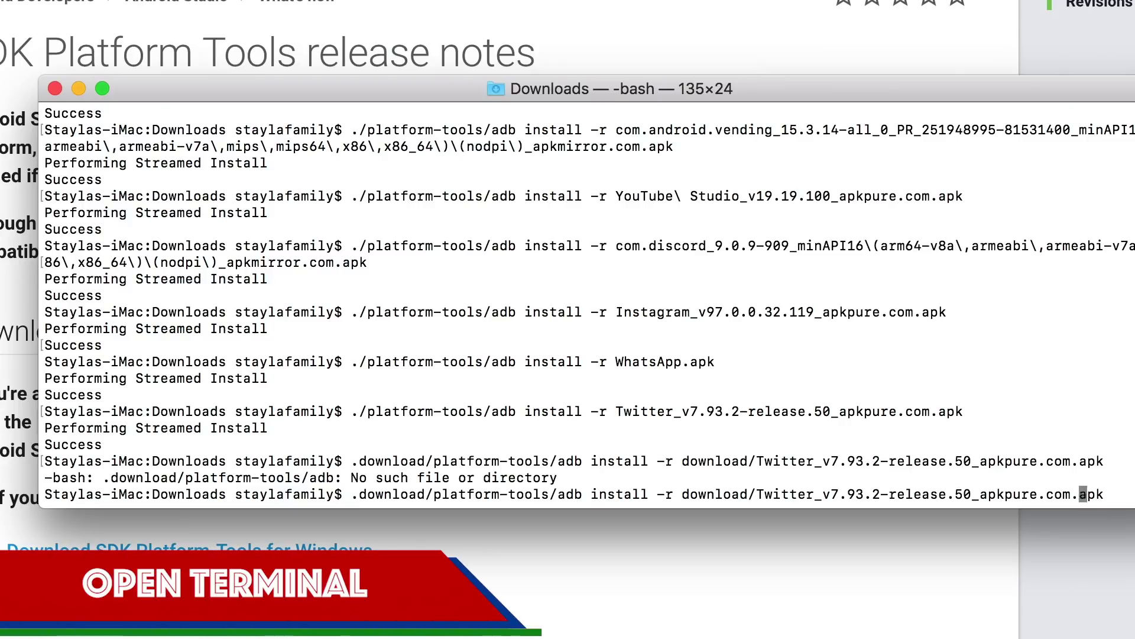
key("Left")
key("Left")
key("Left")
key("Left")
key("Left")
key("Left")
key("Left")
key("Left")
key("Left")
key("Left")
key("Left")
key("Left")
key("Left")
key("Left")
key("Left")
key("Left")
key("Left")
key("Left")
key("Left")
key("Left")
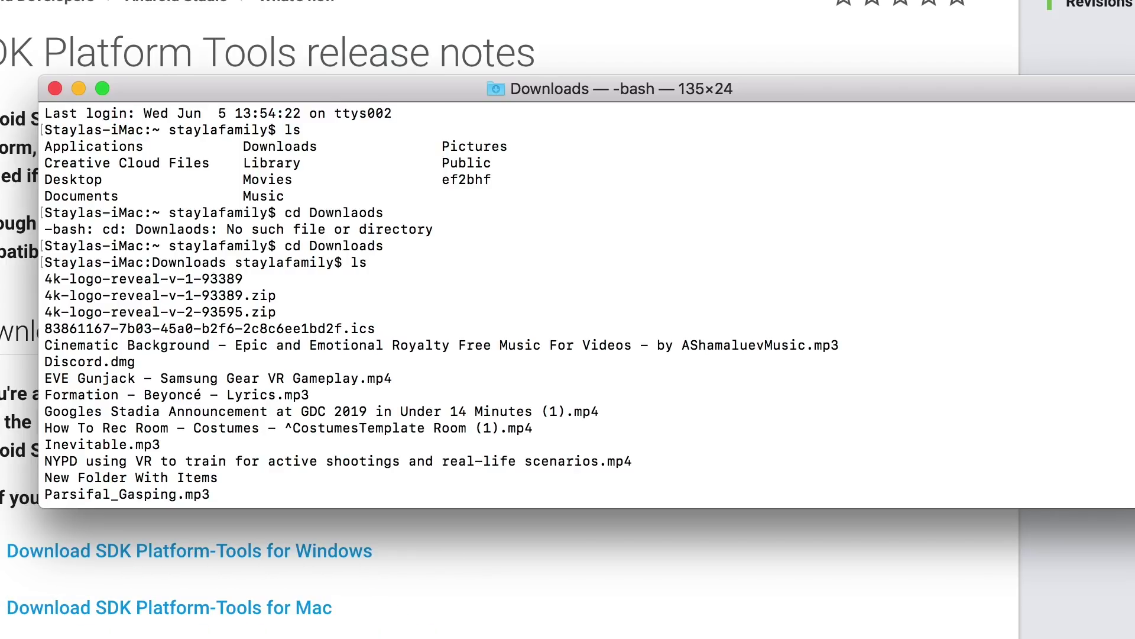
scroll(585, 305, "down", 15)
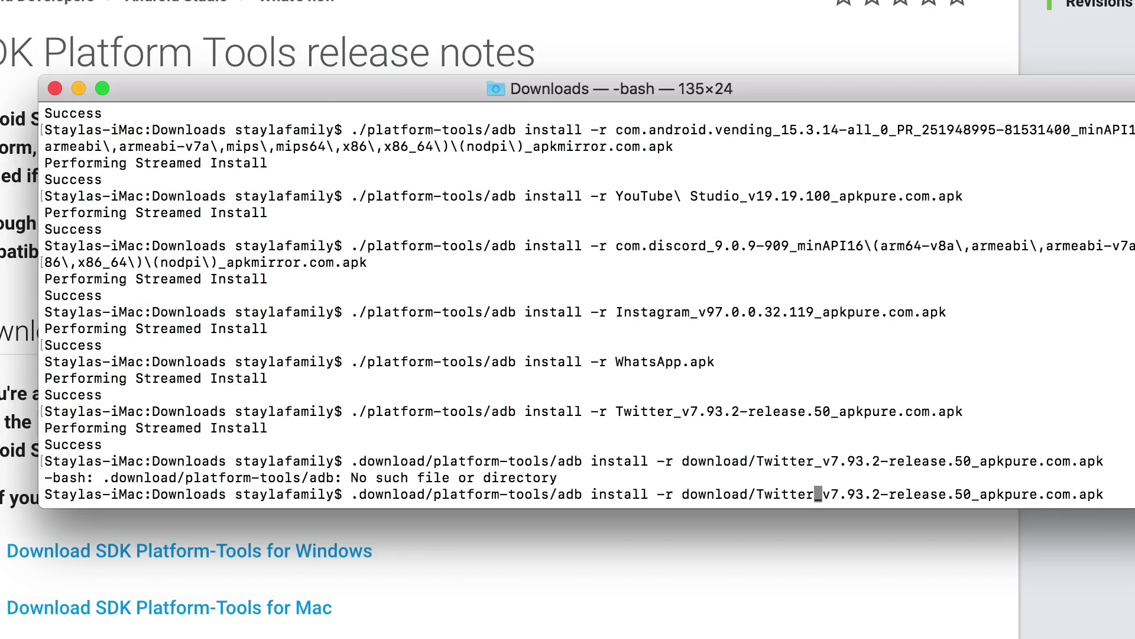
key("Left")
key("Left")
key("Left")
key("Left")
key("Left")
key("Left")
key("Left")
key("Left")
key("Left")
key("Left")
key("Left")
key("Left")
key("Left")
key("Left")
key("Left")
key("Left")
key("Left")
key("Left")
key("Left")
key("Left")
key("Left")
key("Left")
key("Left")
key("Left")
key("Left")
key("Left")
key("Left")
key("Left")
key("Left")
key("Left")
key("Left")
key("Left")
key("Left")
key("Left")
key("Left")
key("Left")
key("Left")
key("Left")
key("Left")
key("Left")
key("Left")
key("Left")
key("Left")
key("Left")
key("Left")
key("Left")
key("Left")
key("Left")
key("Left")
key("Left")
key("Left")
type("/")
key("Return")
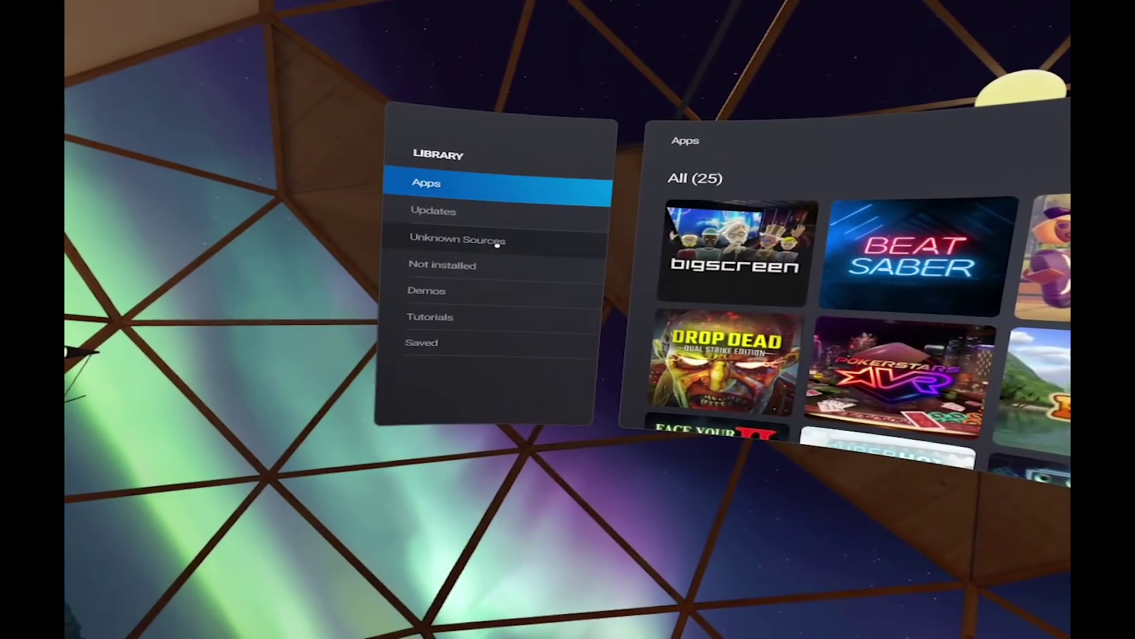
Open the Unknown Sources list in the headset Library
left_click(498, 240)
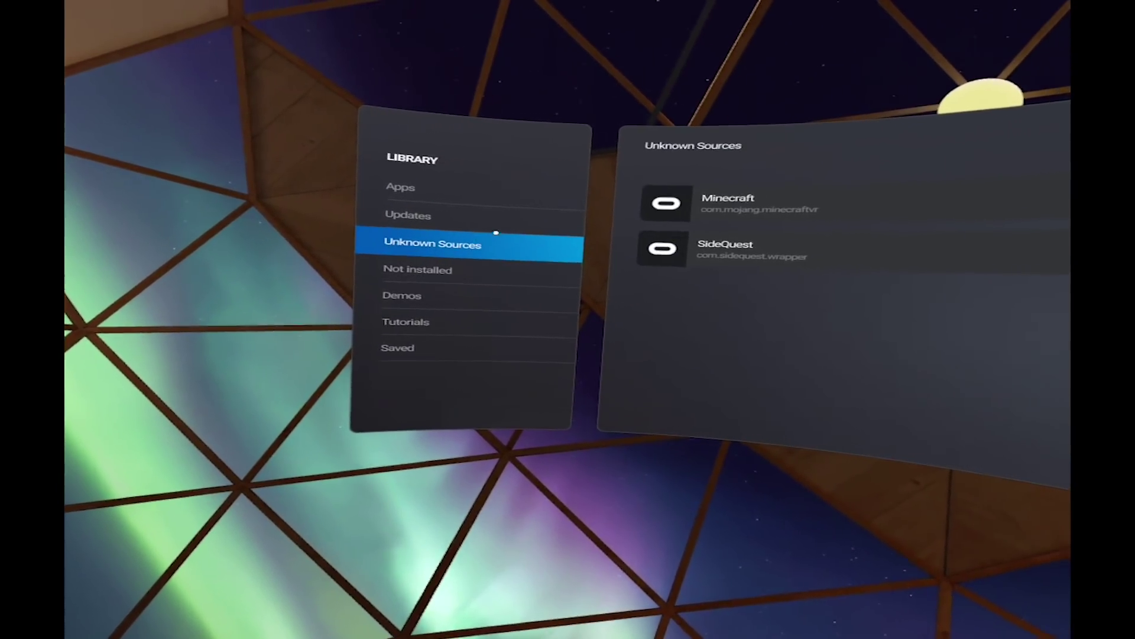